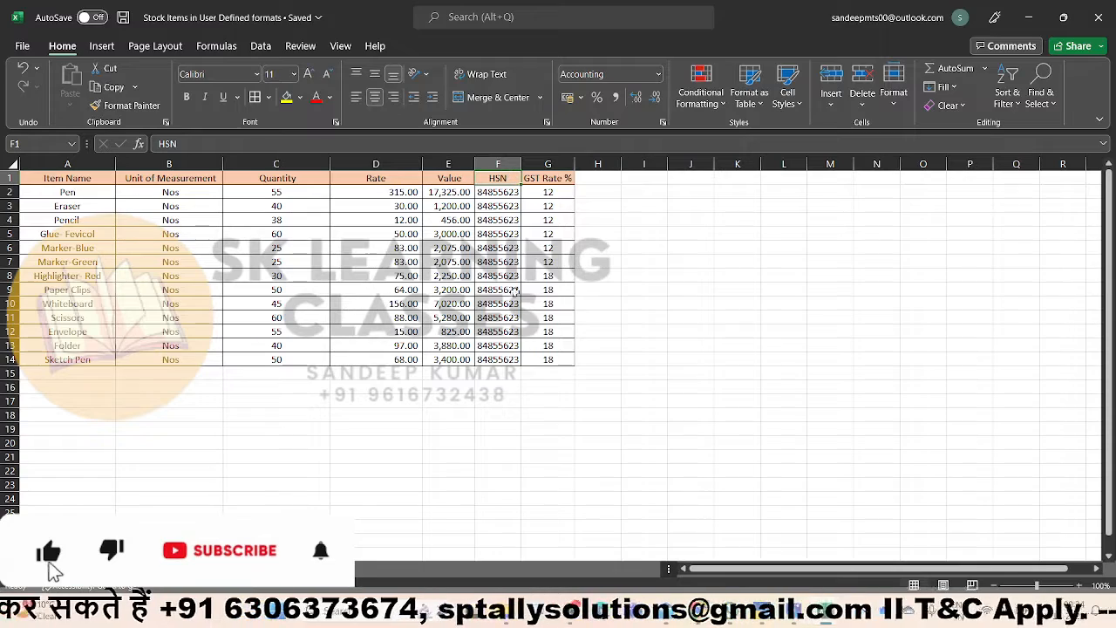
Step: Examine the GST Rate % column of the stock item table
left_click_drag(558, 179, 561, 360)
left_click(541, 403)
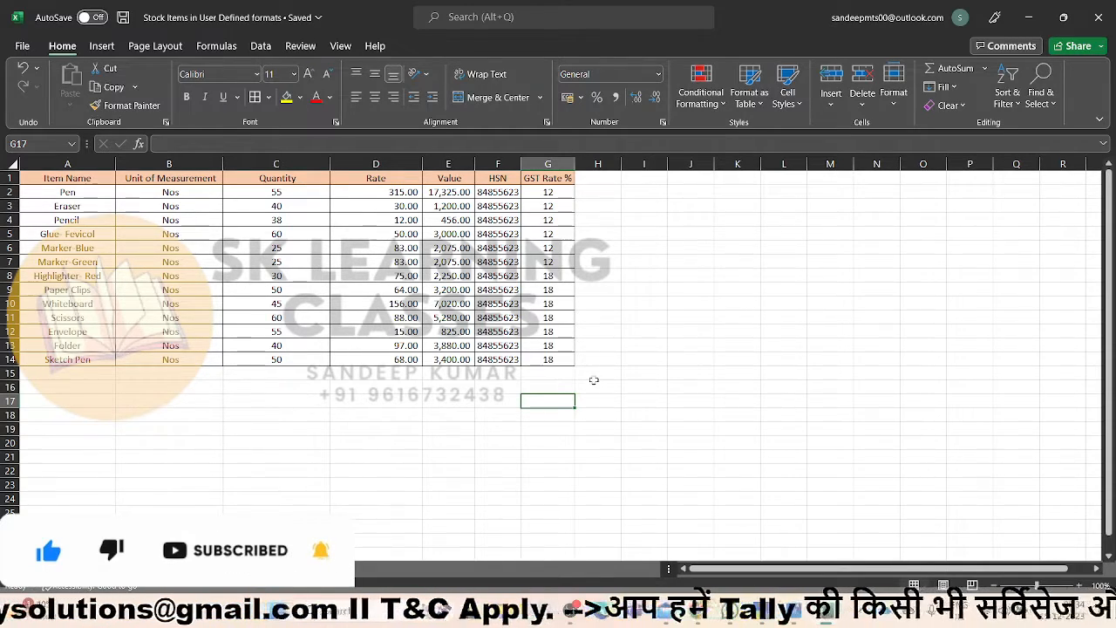
Step: Switch to TallyPrime and open the list of stock items for alteration
left_click(766, 618)
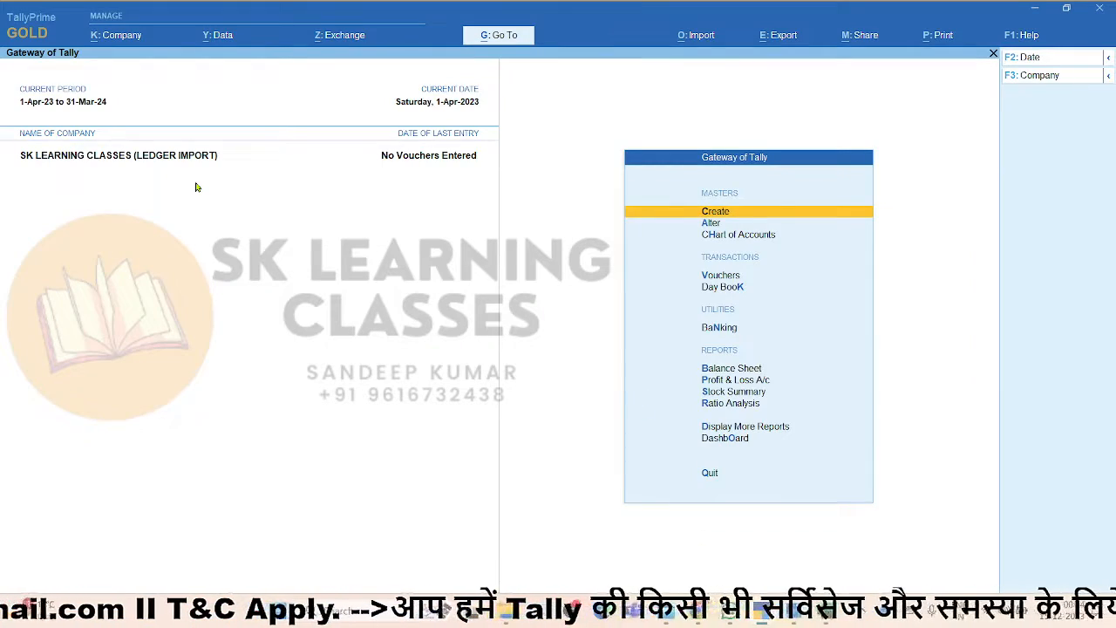
key("Down")
key("Return")
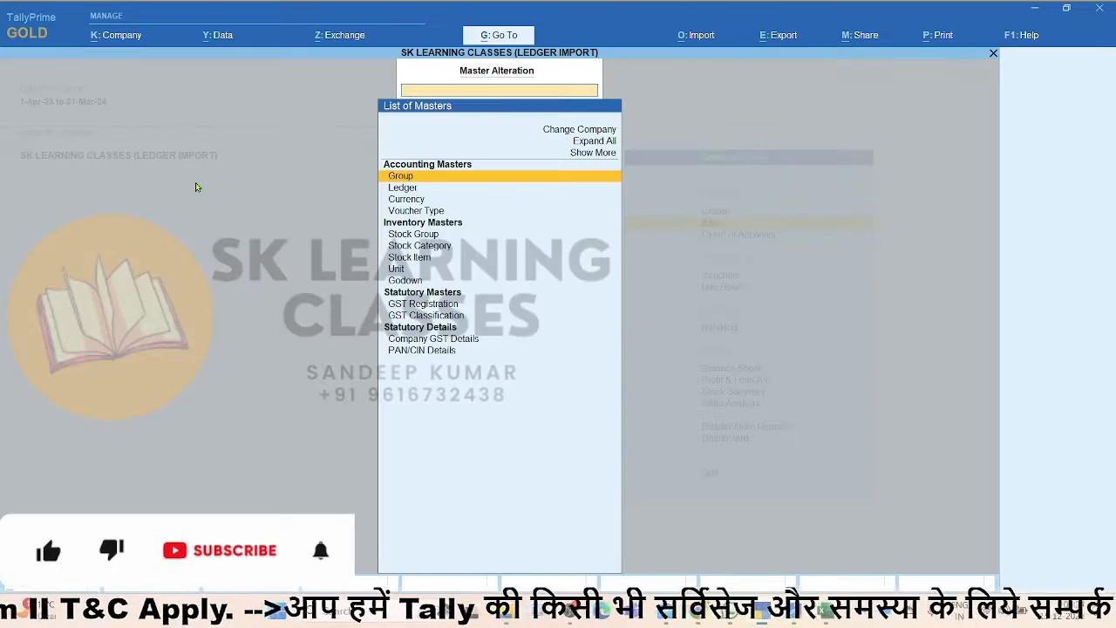
key("Down")
key("Down")
key("Down")
key("Down")
key("Down")
key("Down")
key("Return")
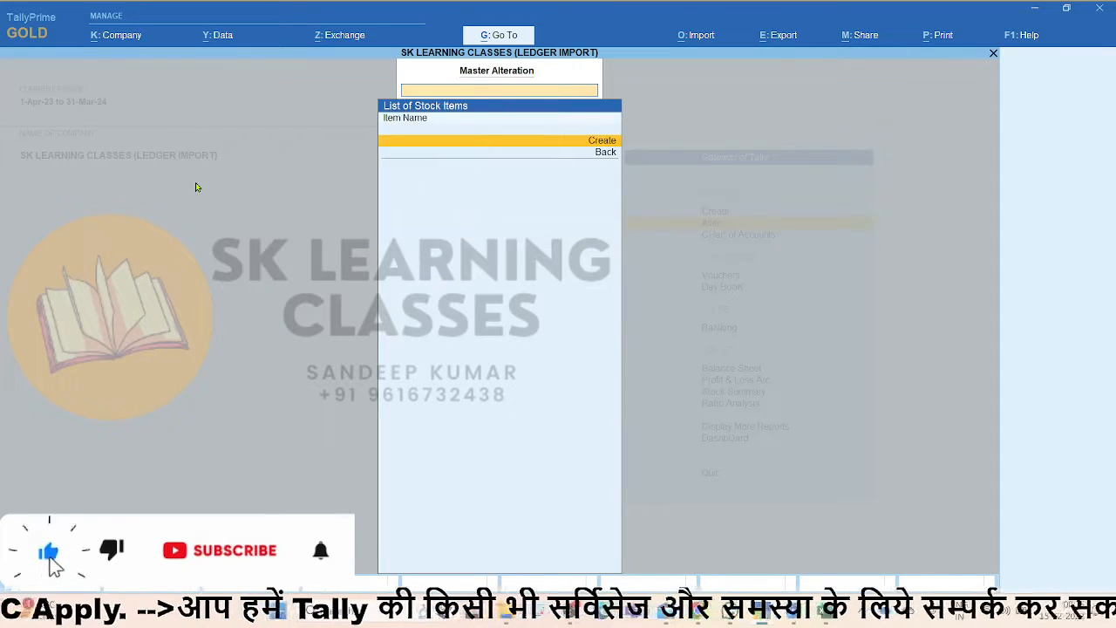
Step: Check the company's stock item list for existing items and return to Gateway of Tally
key("Down")
key("Up")
key("Down")
key("Up")
key("Down")
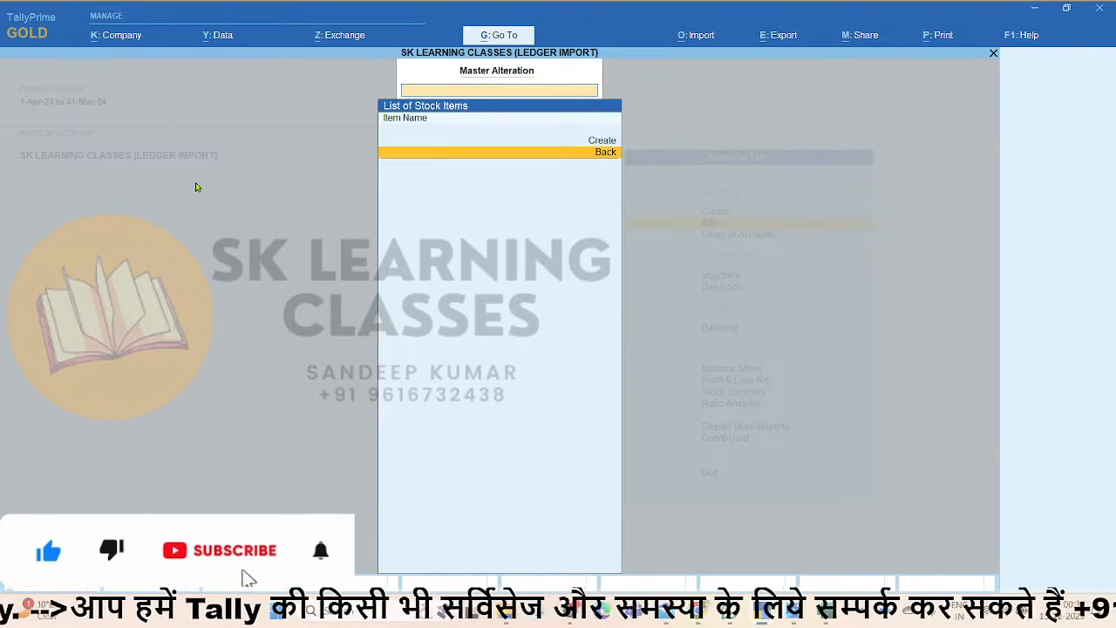
key("Up")
key("Down")
key("Up")
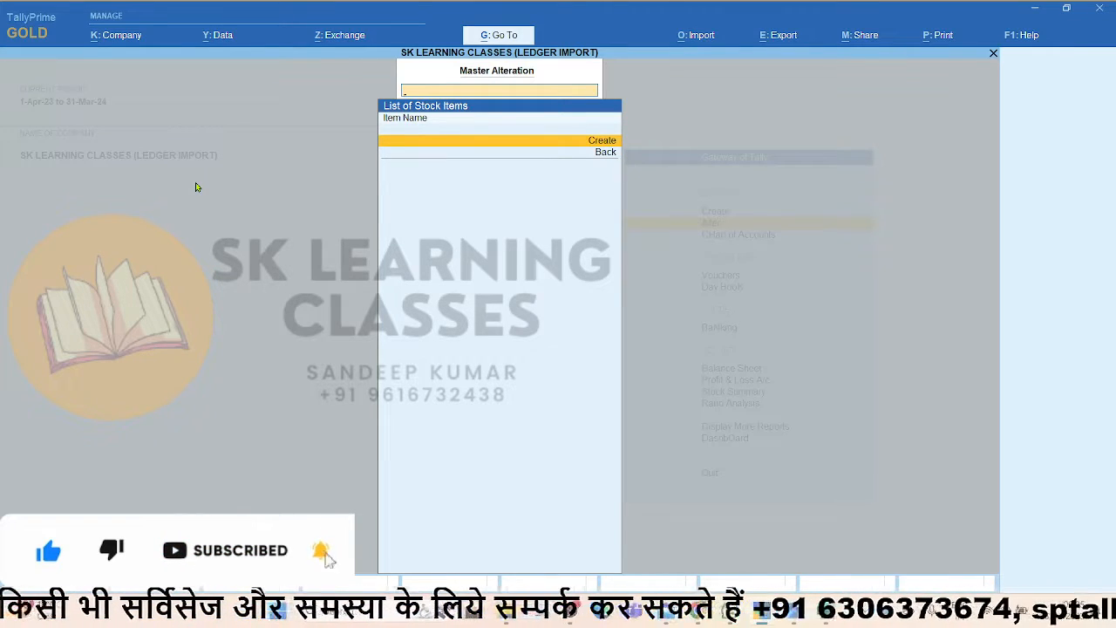
key("Escape")
key("Escape")
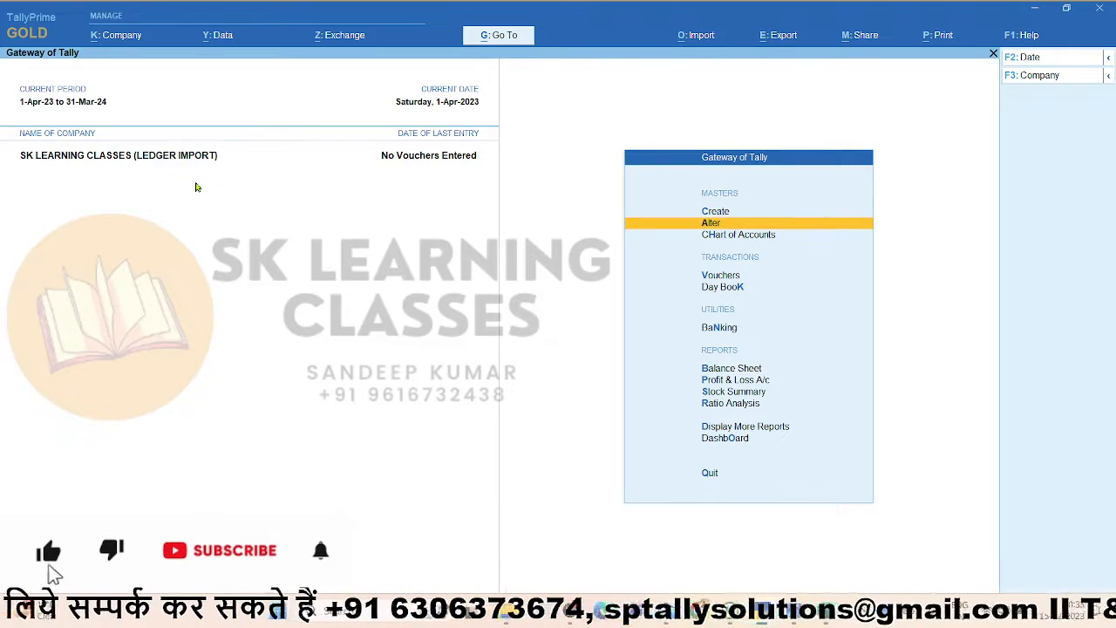
Step: Switch to File Explorer and check the full path of the TallyPrime 4.0 folder
key("alt+Tab")
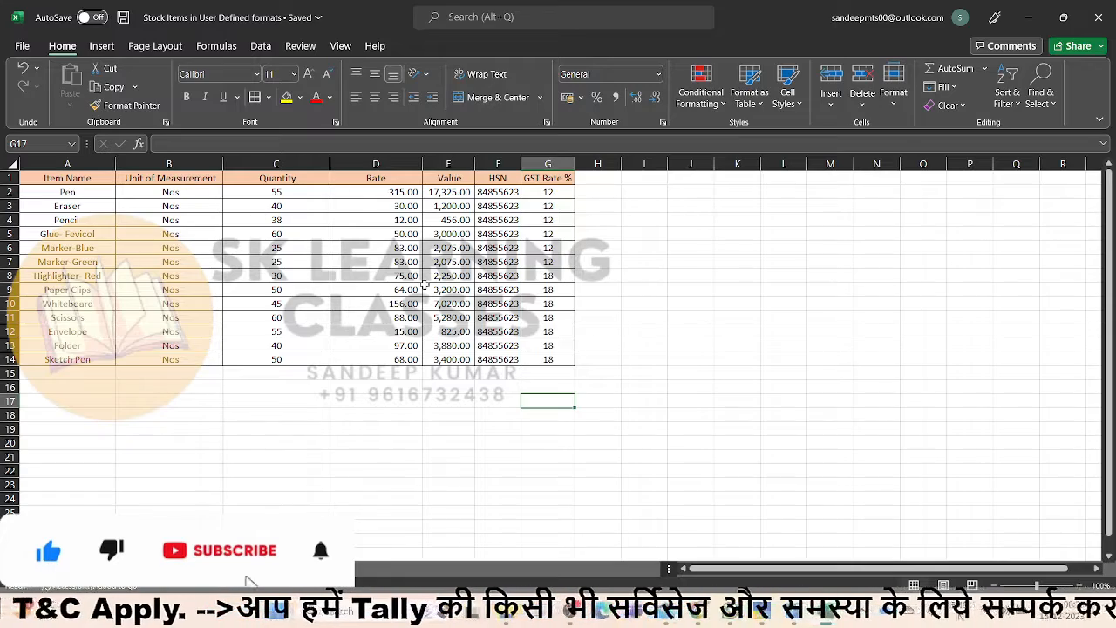
key("alt+Tab")
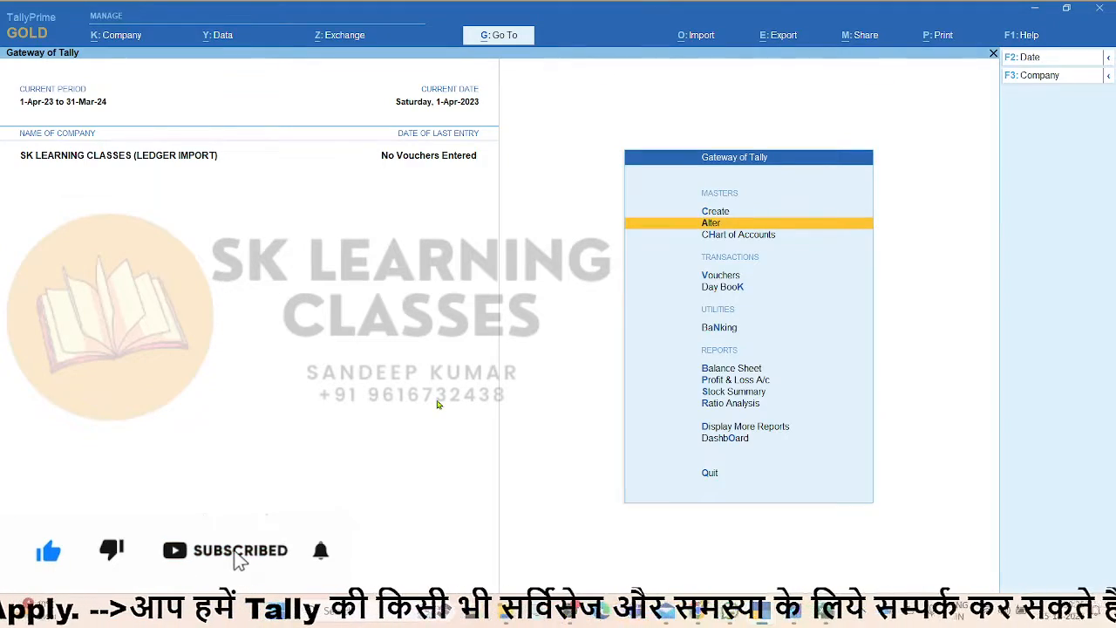
key("alt+Tab")
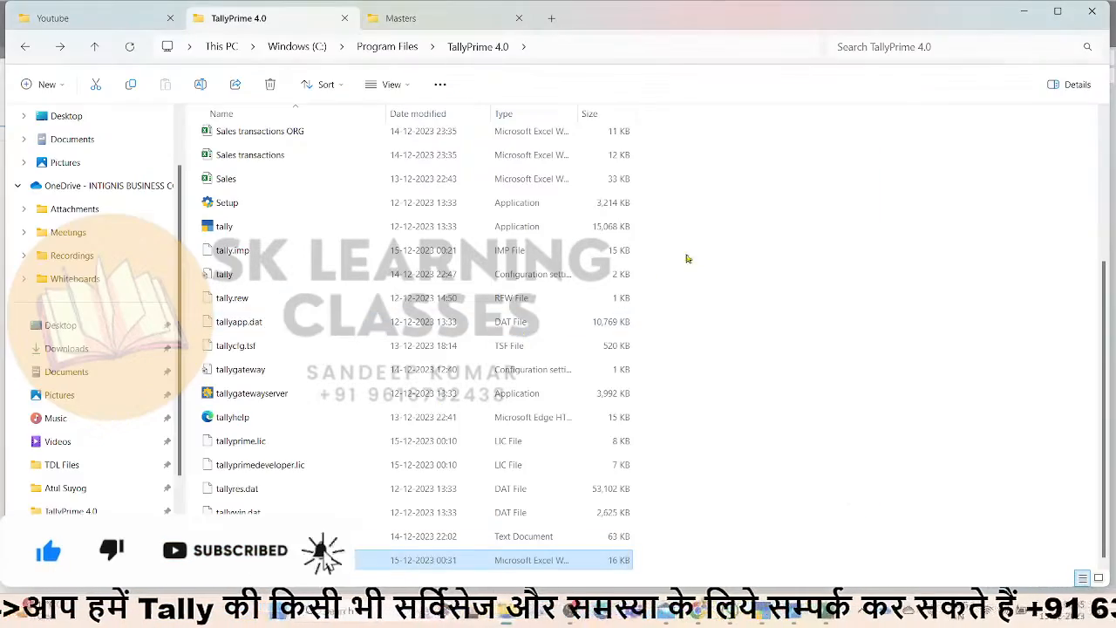
left_click(494, 51)
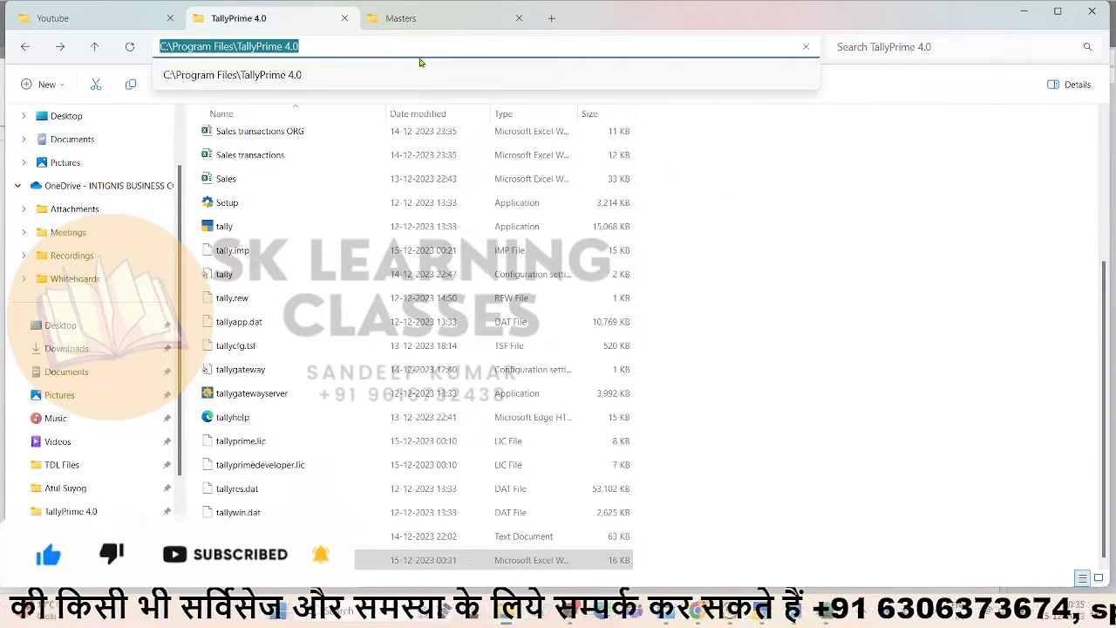
Step: Switch back to TallyPrime and open the import of masters
key("alt+Tab")
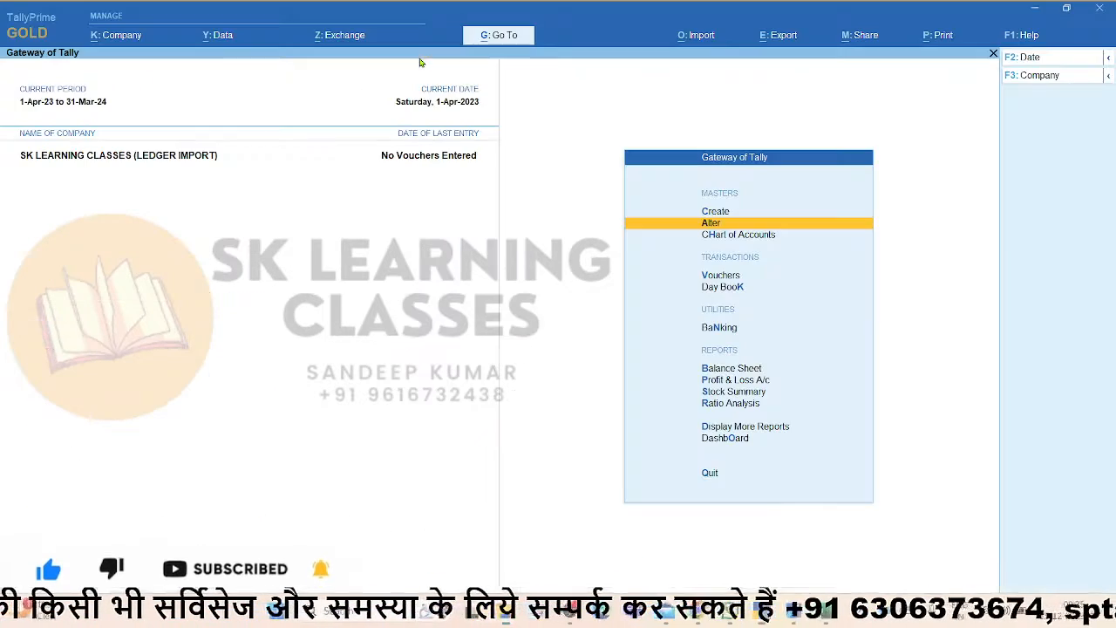
left_click(700, 37)
key("Down")
key("Up")
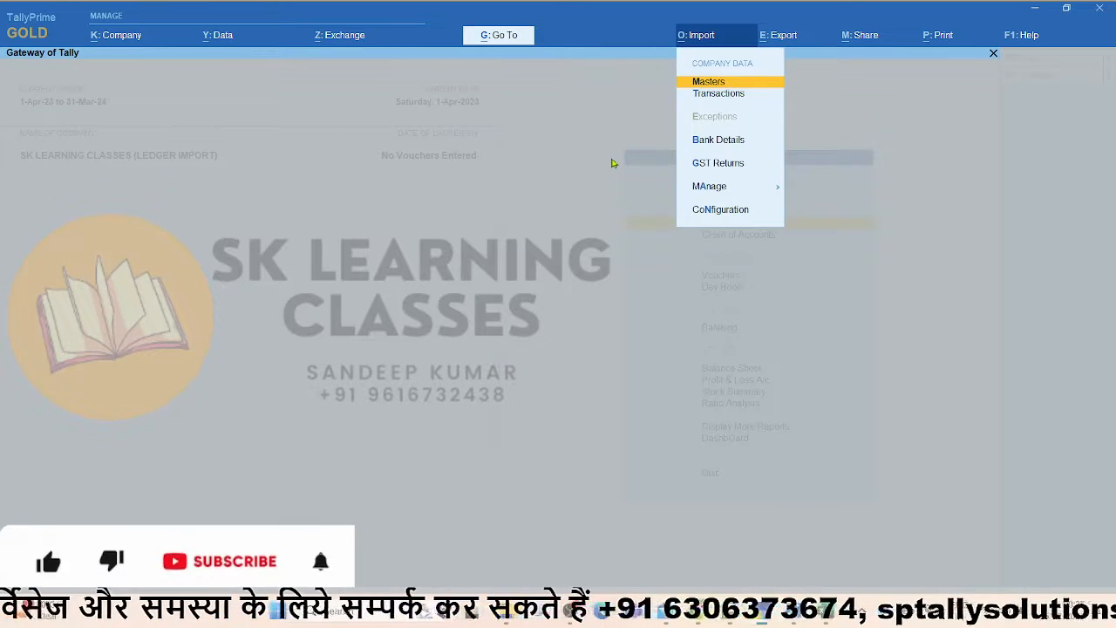
key("Return")
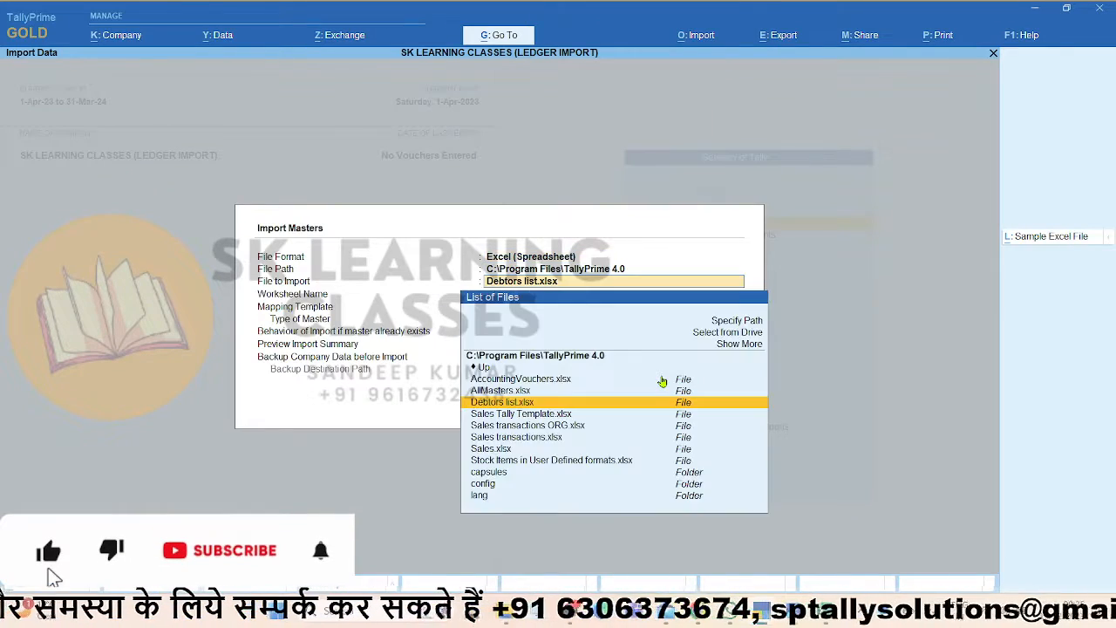
Step: Specify C:\Program Files\TallyPrime 4.0 as the file path for the masters import
key("BackSpace")
key("BackSpace")
key("Down")
key("Up")
key("Return")
key("Return")
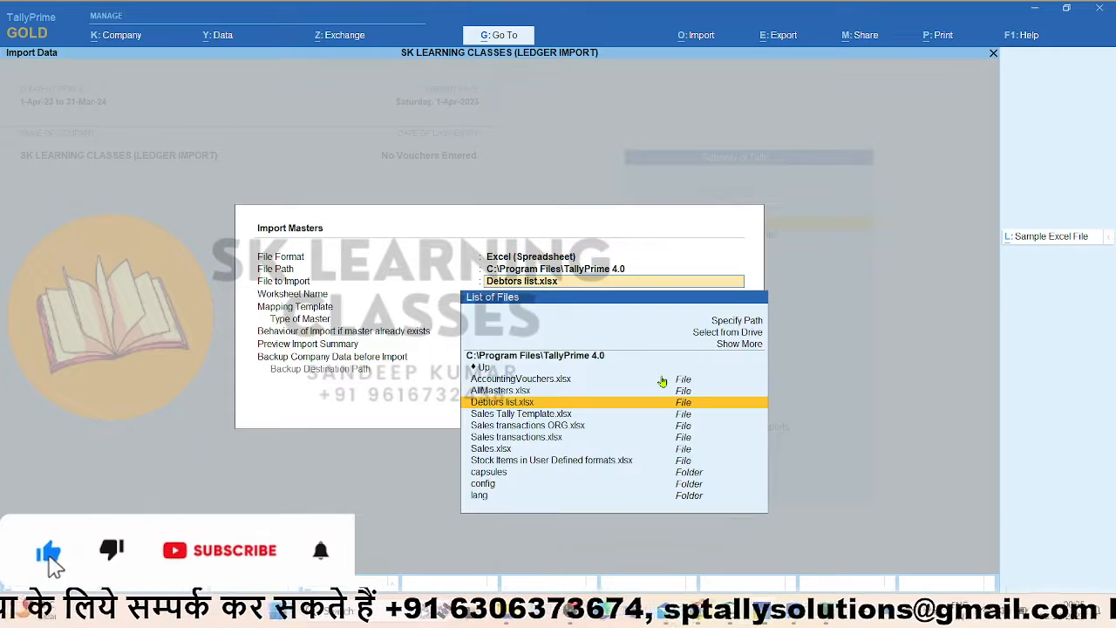
key("Up")
key("Up")
key("Up")
key("Up")
key("Up")
key("Up")
key("Return")
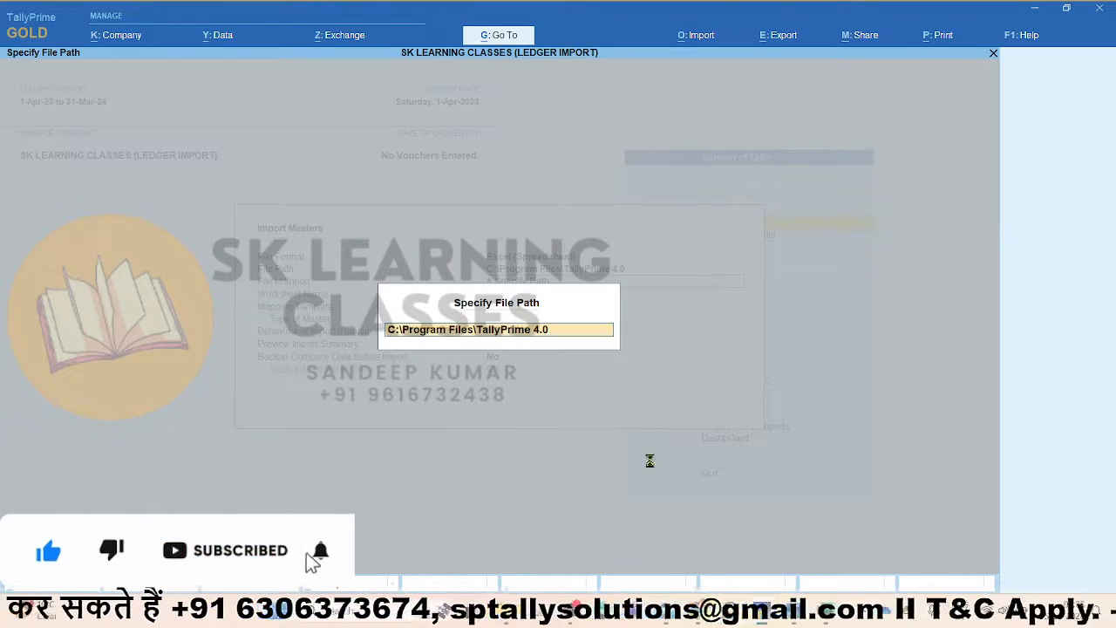
key("Return")
Step: Choose Stock Items in User Defined formats.xlsx as the file to import
key("Down")
key("Down")
key("Down")
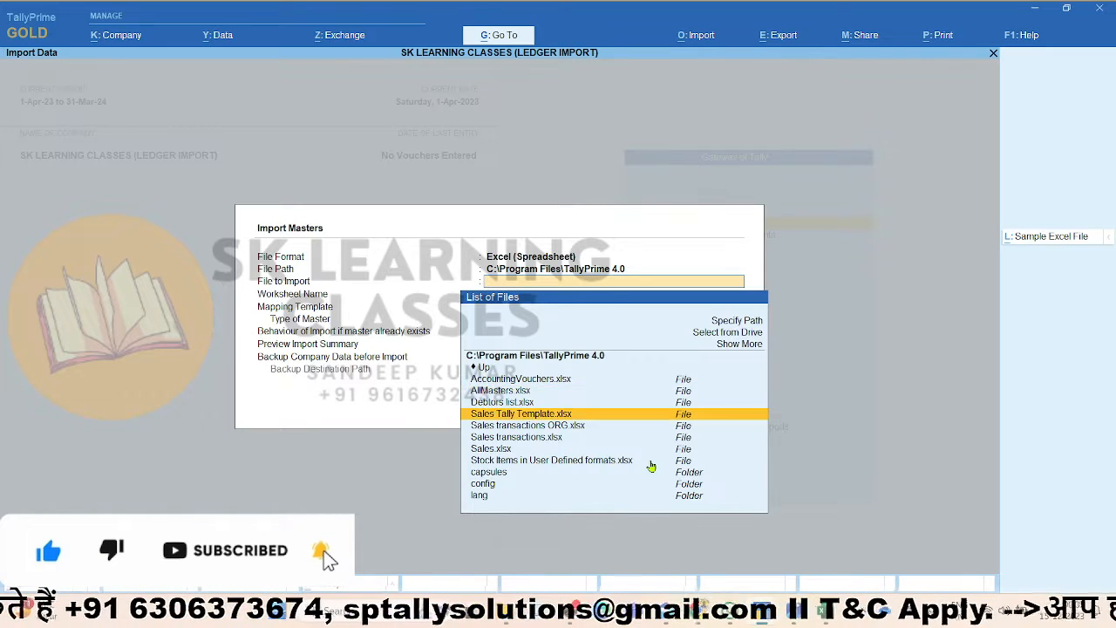
key("Down")
key("Down")
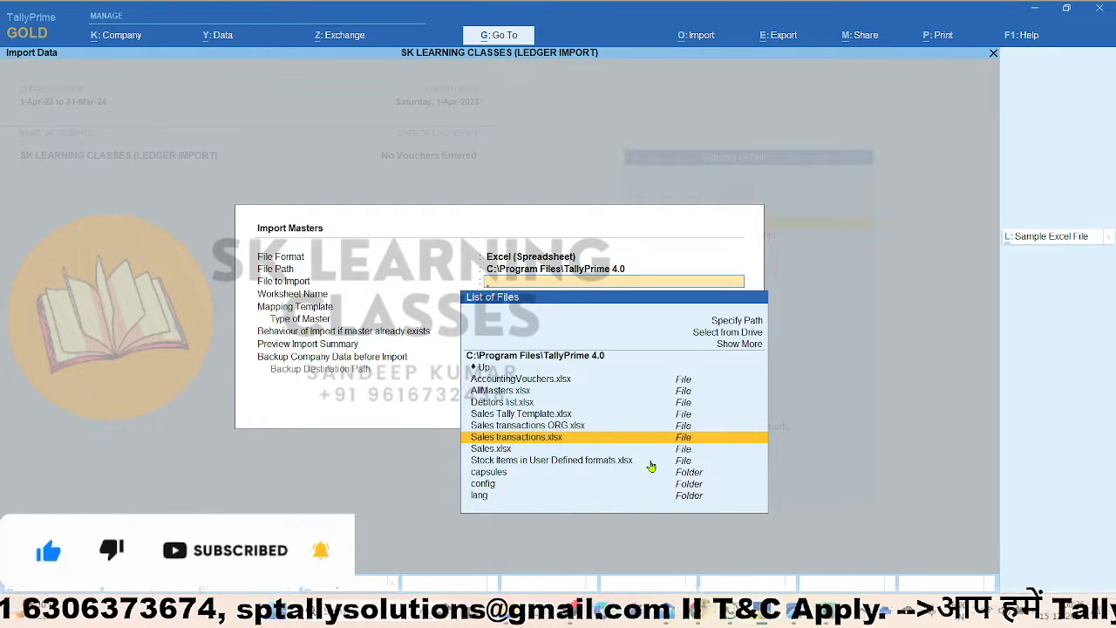
key("Down")
key("Down")
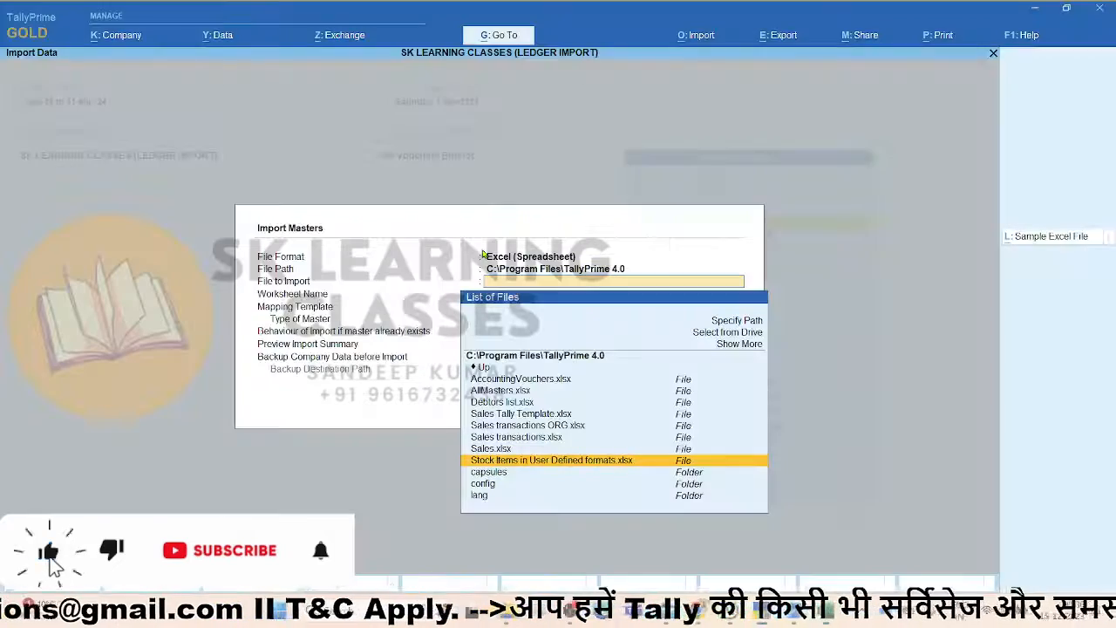
key("Down")
left_click(530, 457)
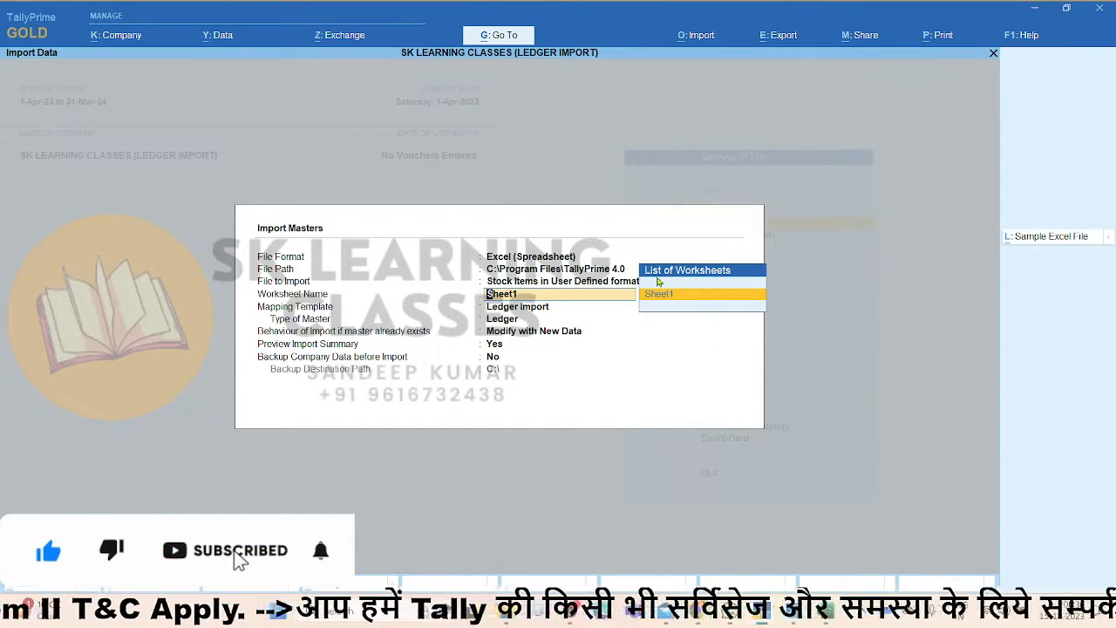
Step: Check the stock items workbook in Excel, return to TallyPrime and accept Sheet1 as the worksheet to import
left_click(825, 614)
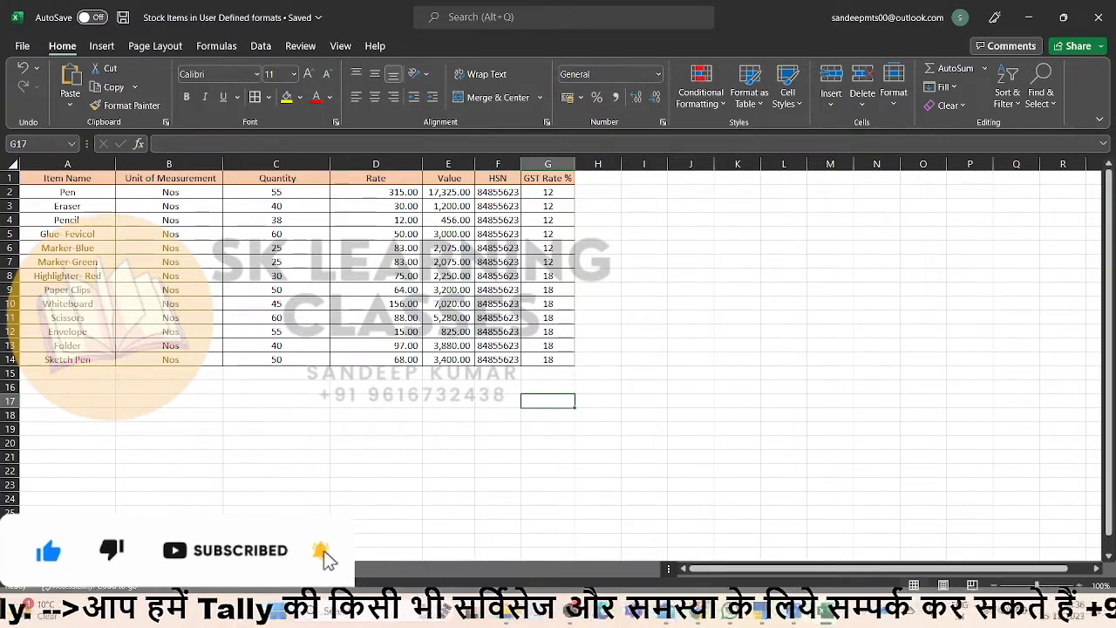
key("alt+Tab")
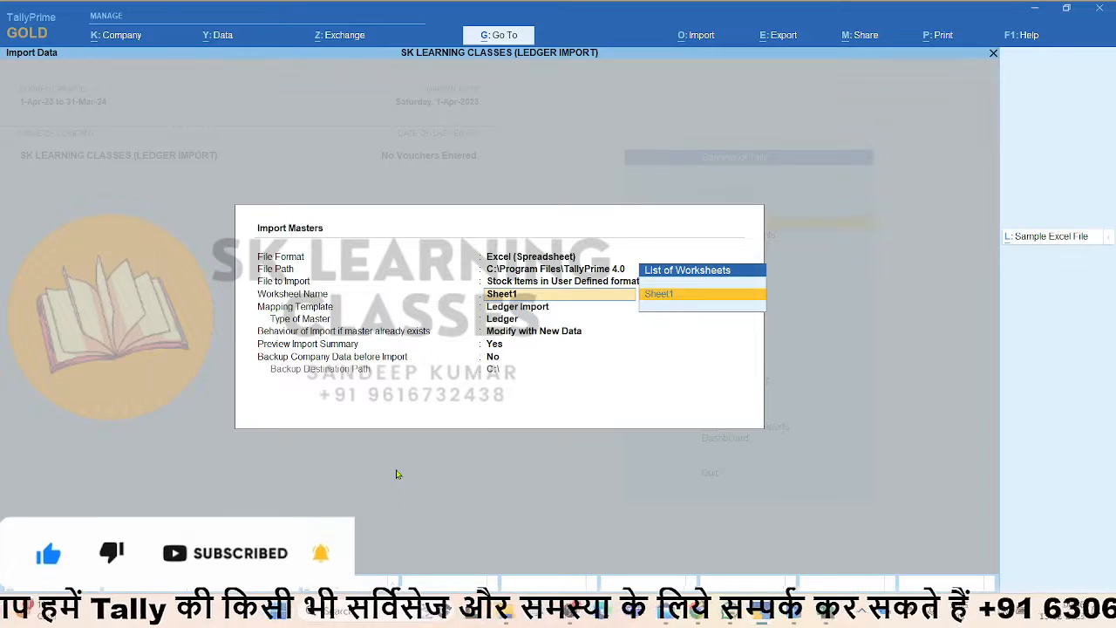
key("Return")
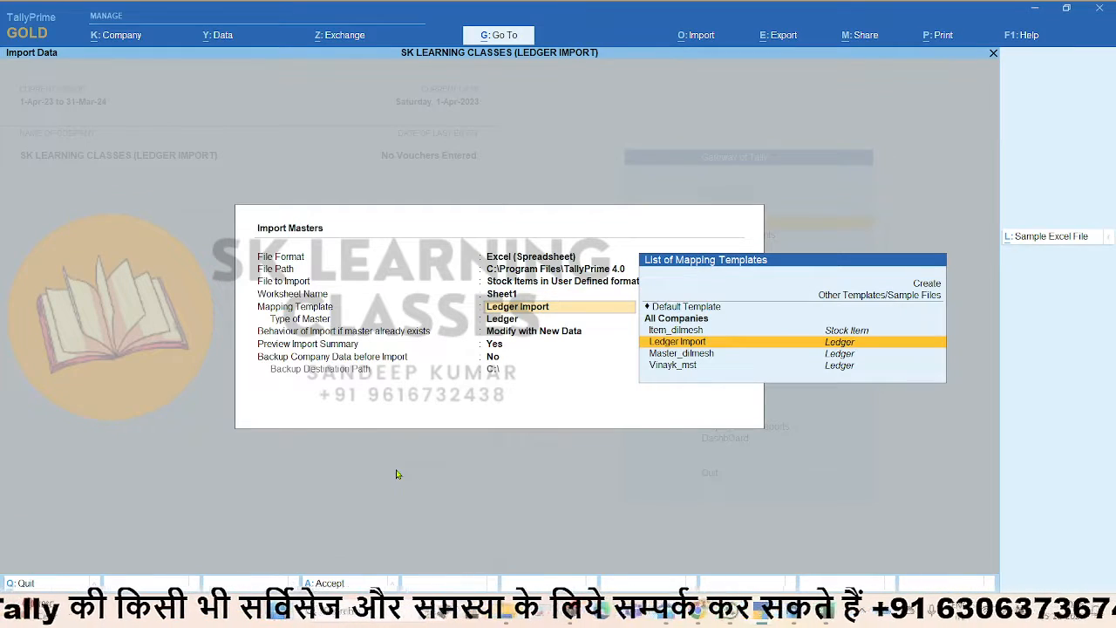
Step: Look through the available mapping templates and start creating a new one for the import
key("Up")
key("Up")
key("Up")
key("Up")
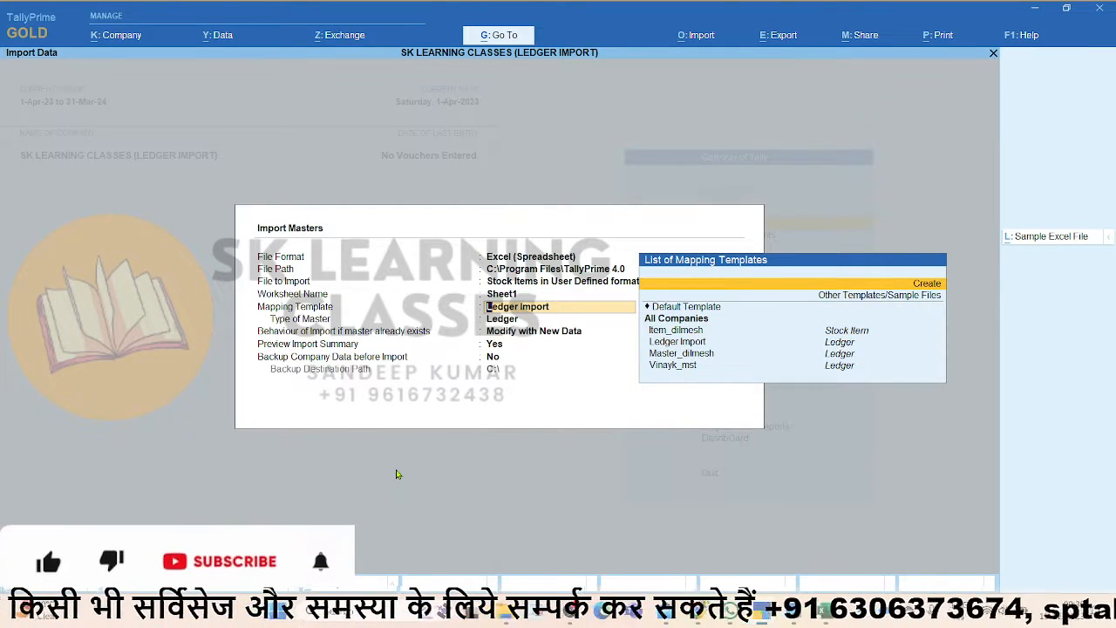
key("Down")
key("Down")
key("Down")
key("Down")
key("Down")
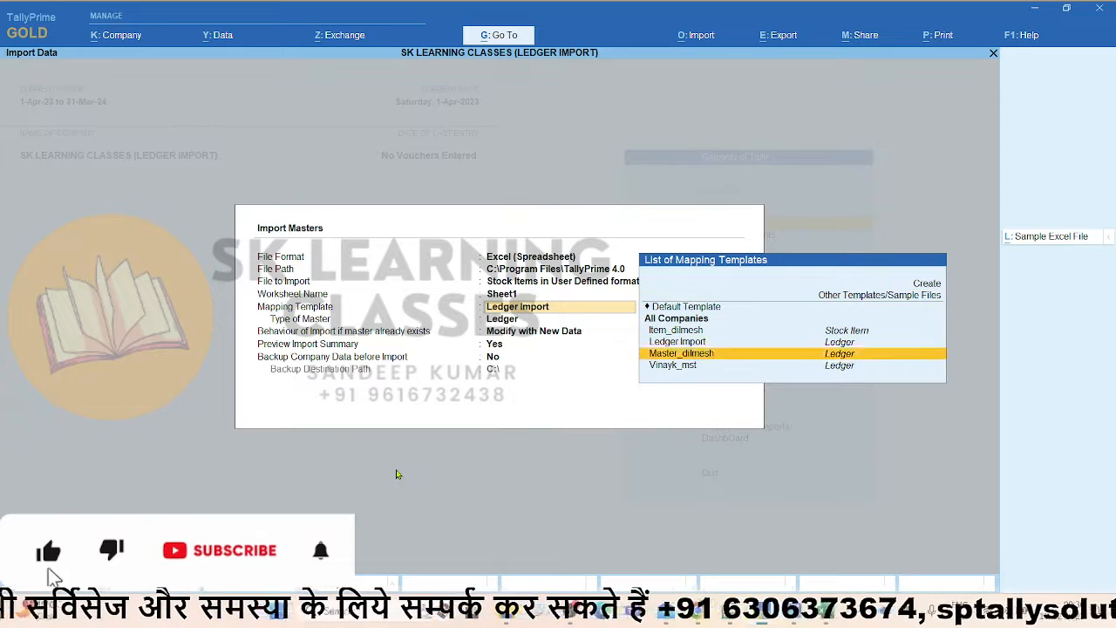
key("Down")
key("Up")
key("Up")
key("Up")
key("Up")
key("Up")
key("Up")
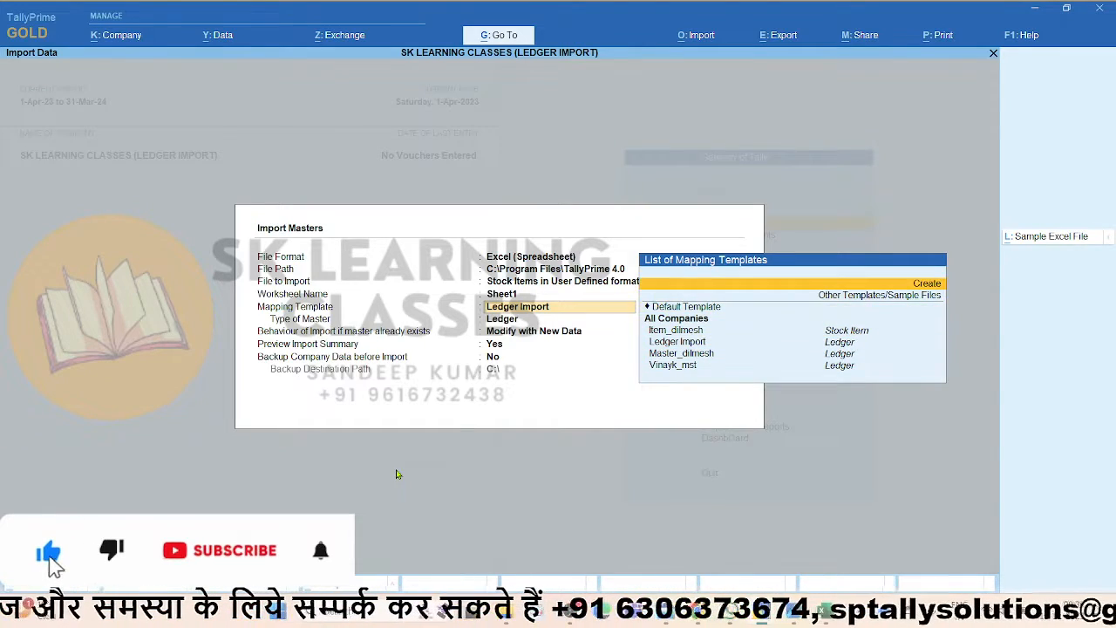
key("Return")
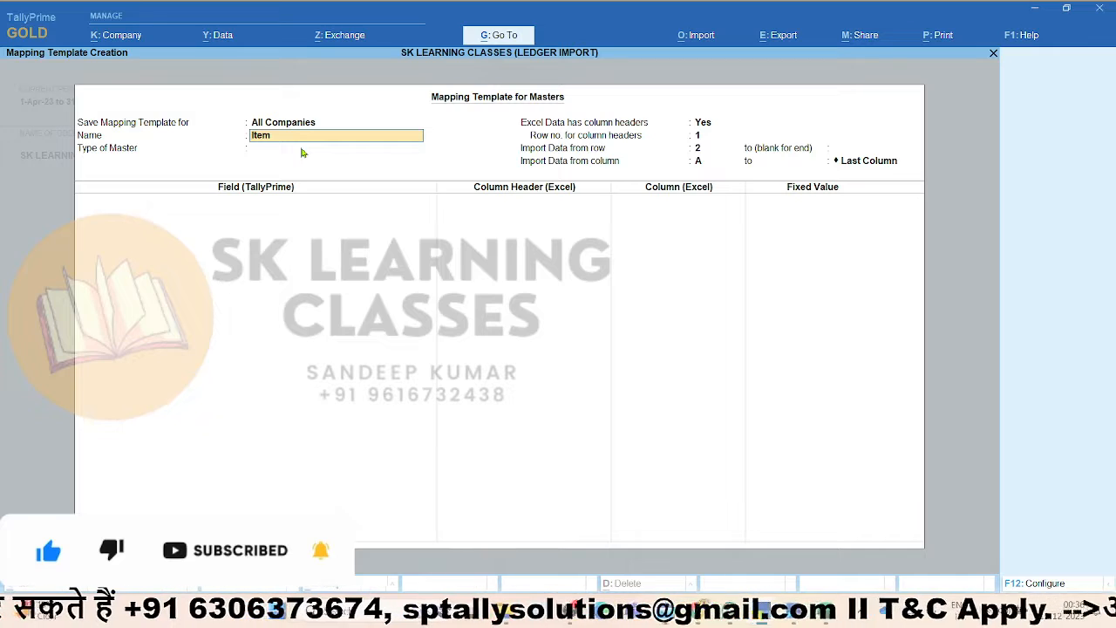
Step: Name the new mapping template User Excel Item Import
type("It")
key("BackSpace")
key("BackSpace")
type("Us")
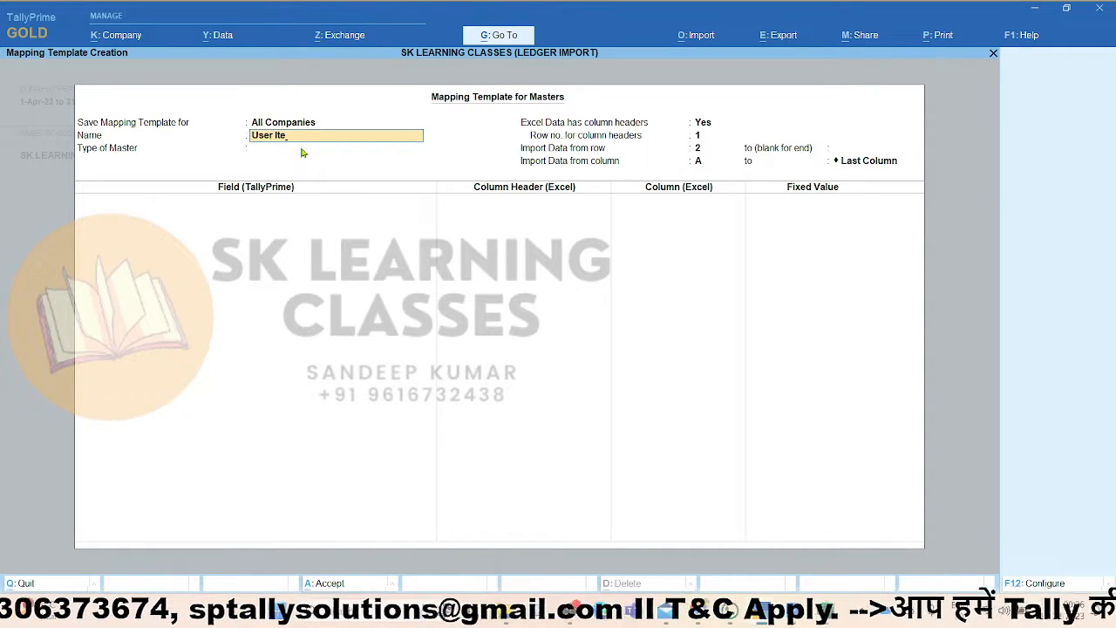
type("er Excel")
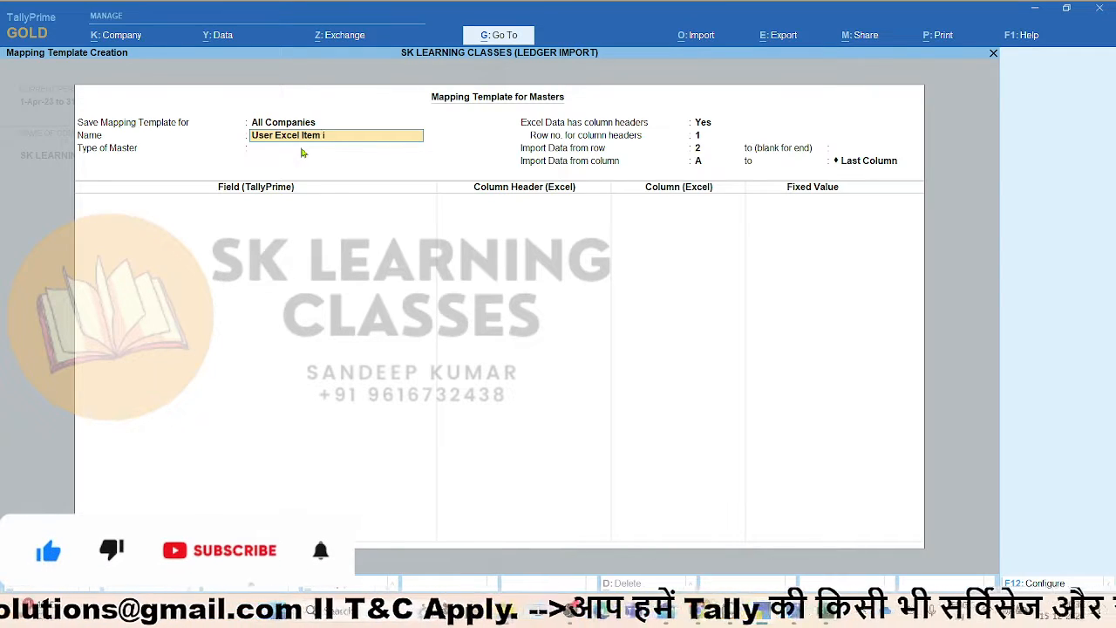
key("Return")
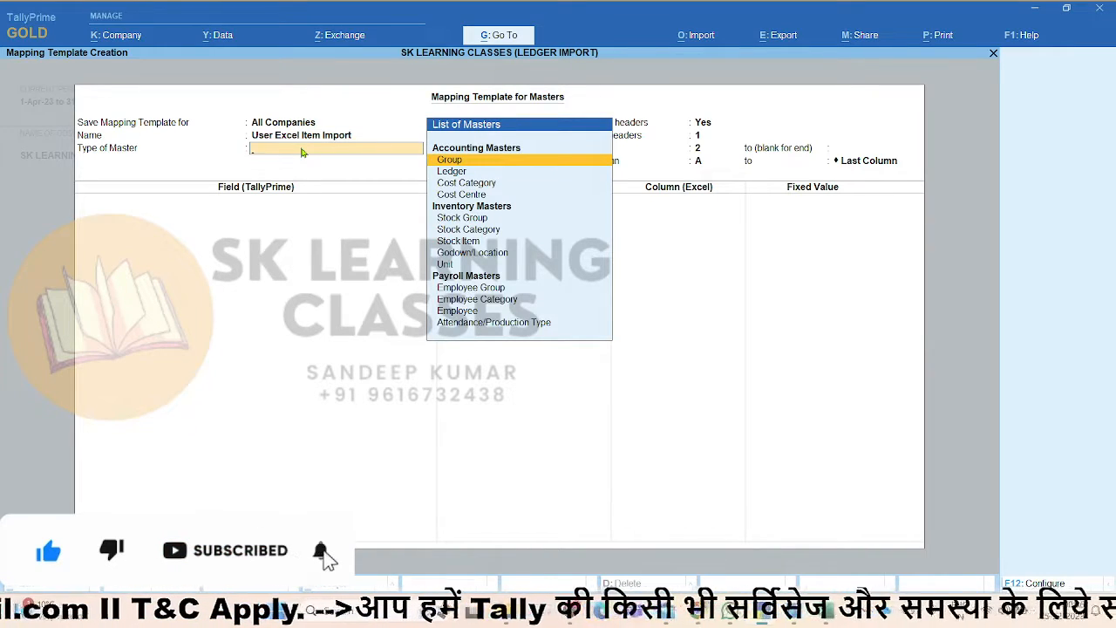
Step: Set the mapping template's type of master to Stock Item
key("Down")
key("Down")
key("Down")
key("Down")
key("Down")
key("Down")
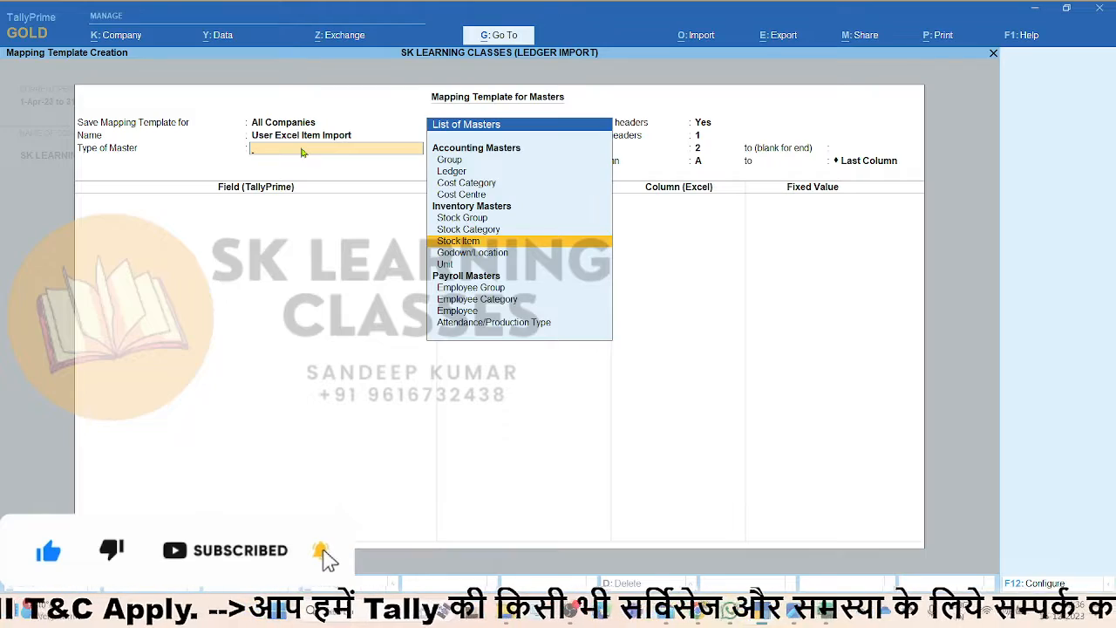
key("Return")
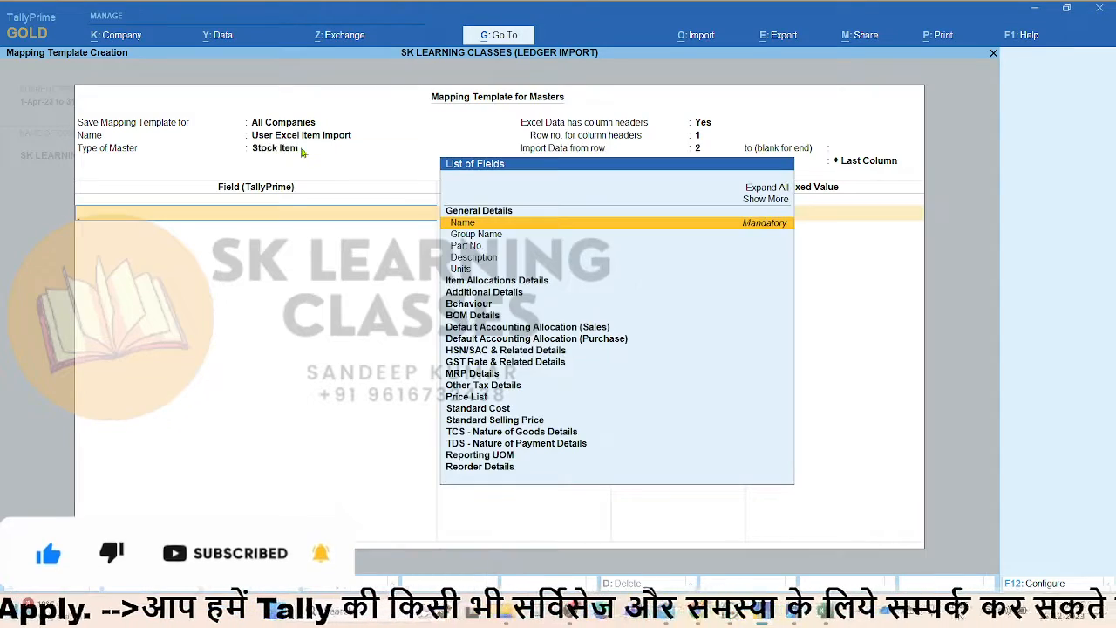
Step: Switch to Excel to check the Item Name column against the Name field, and return to TallyPrime
key("alt+Tab")
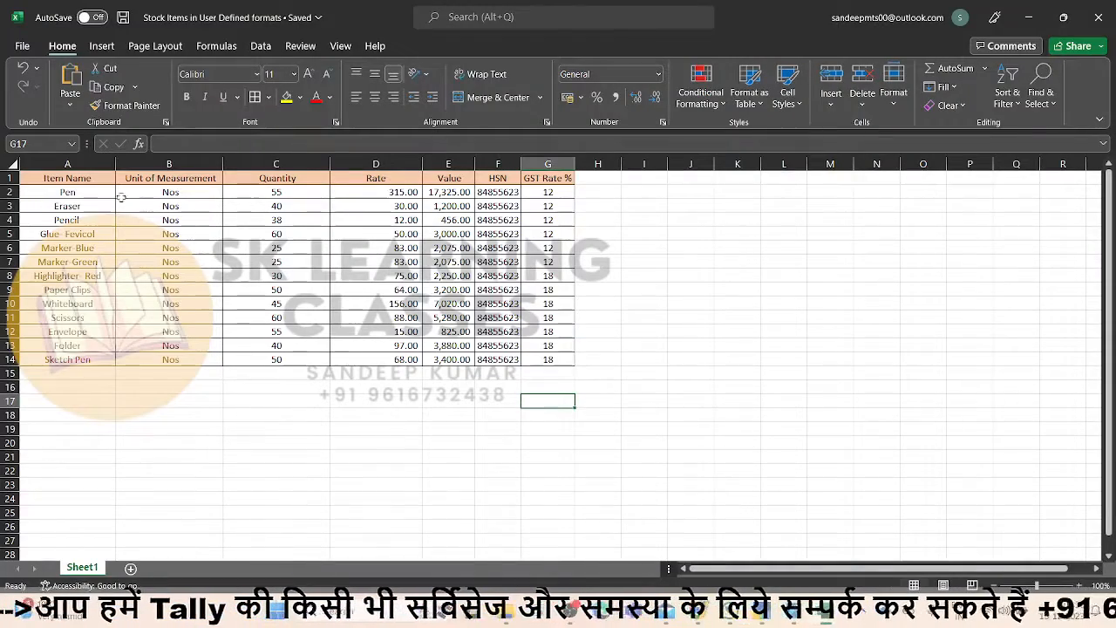
left_click(78, 165)
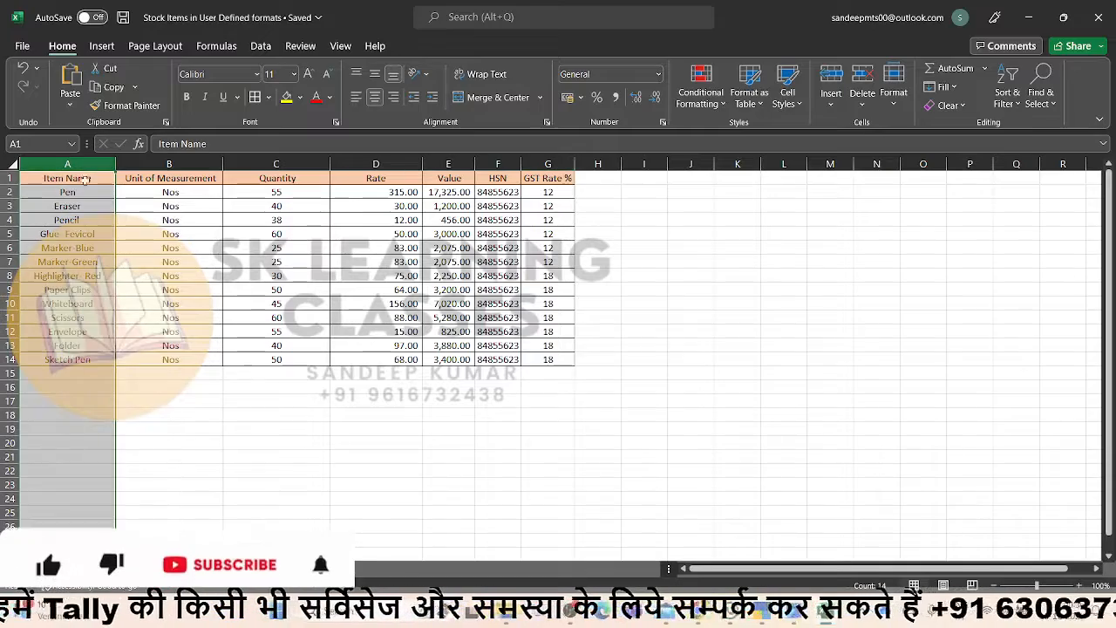
key("alt+Tab")
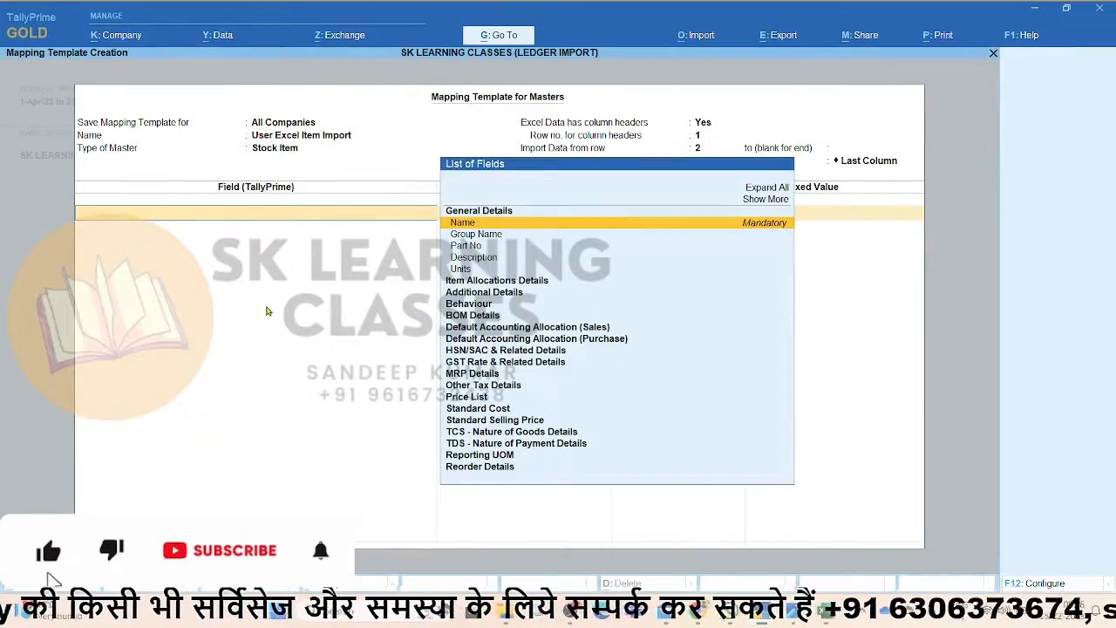
Step: Map the Name field to the Item Name column header, checking the stock data table in Excel along the way
key("Return")
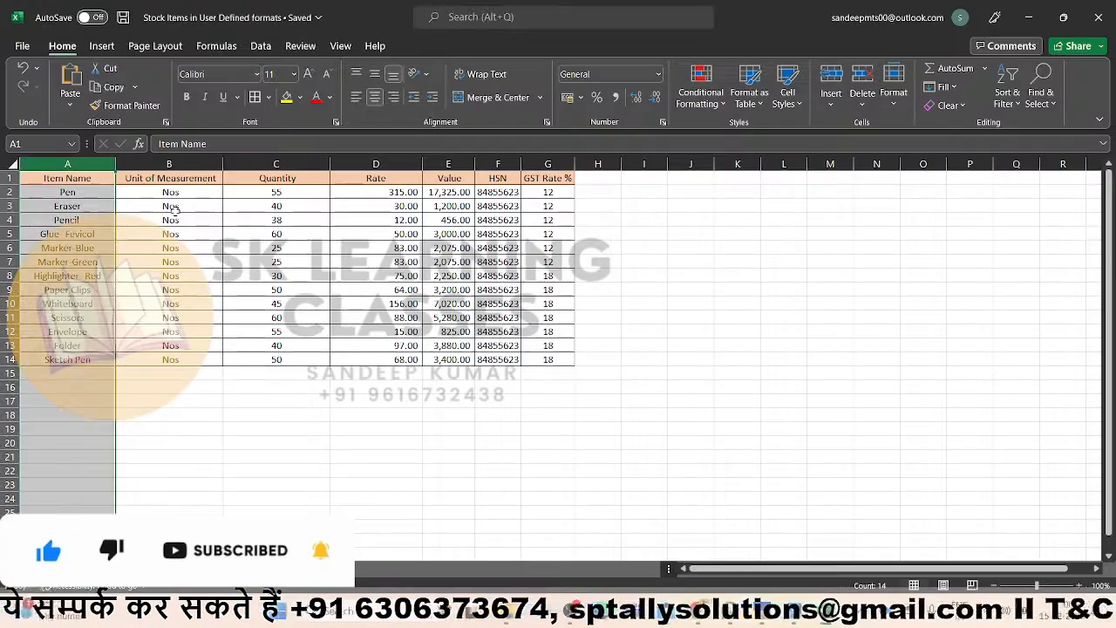
left_click(57, 179)
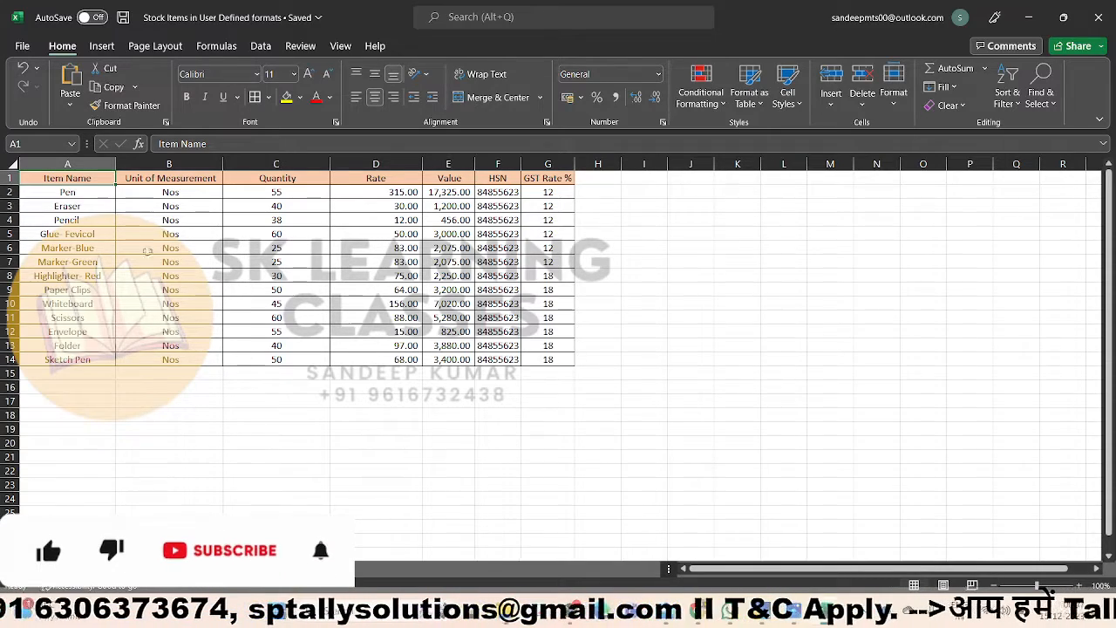
left_click_drag(89, 172, 541, 358)
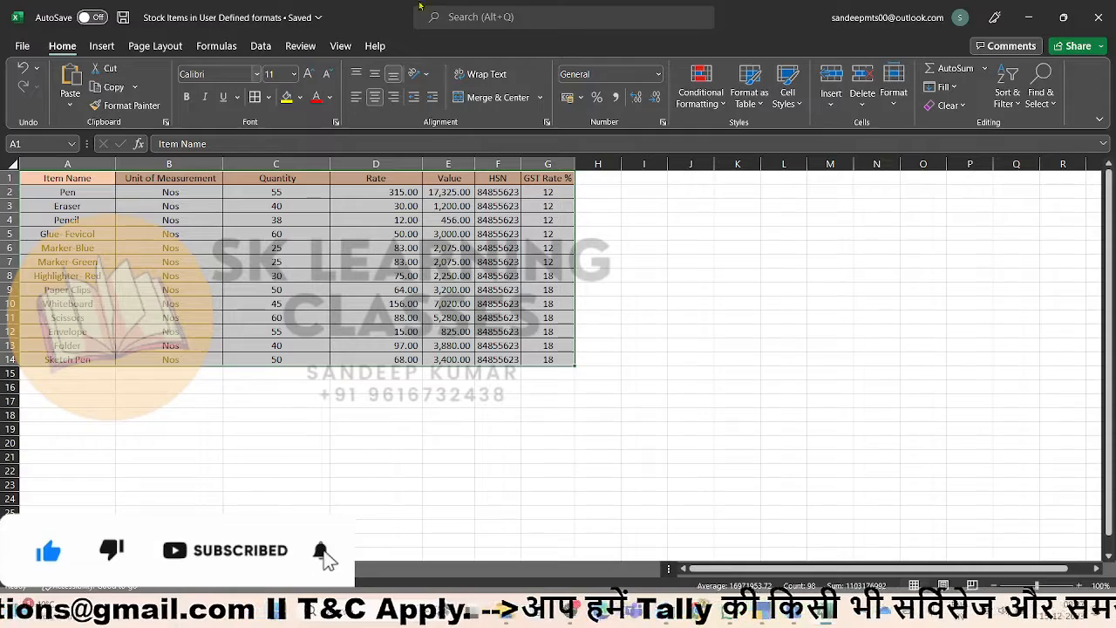
left_click(708, 426)
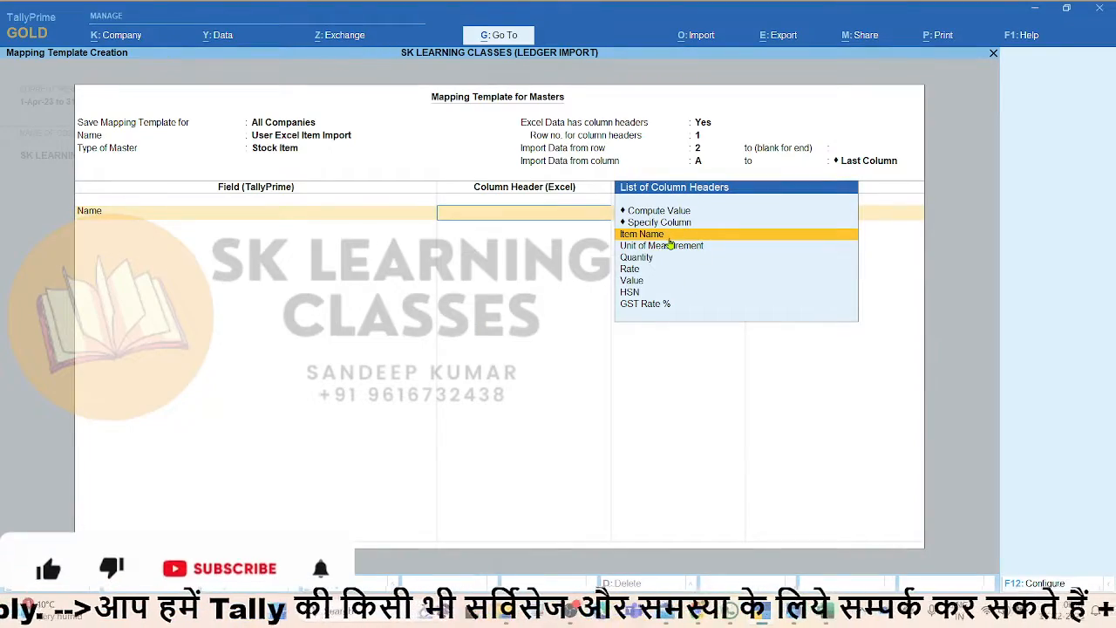
key("Return")
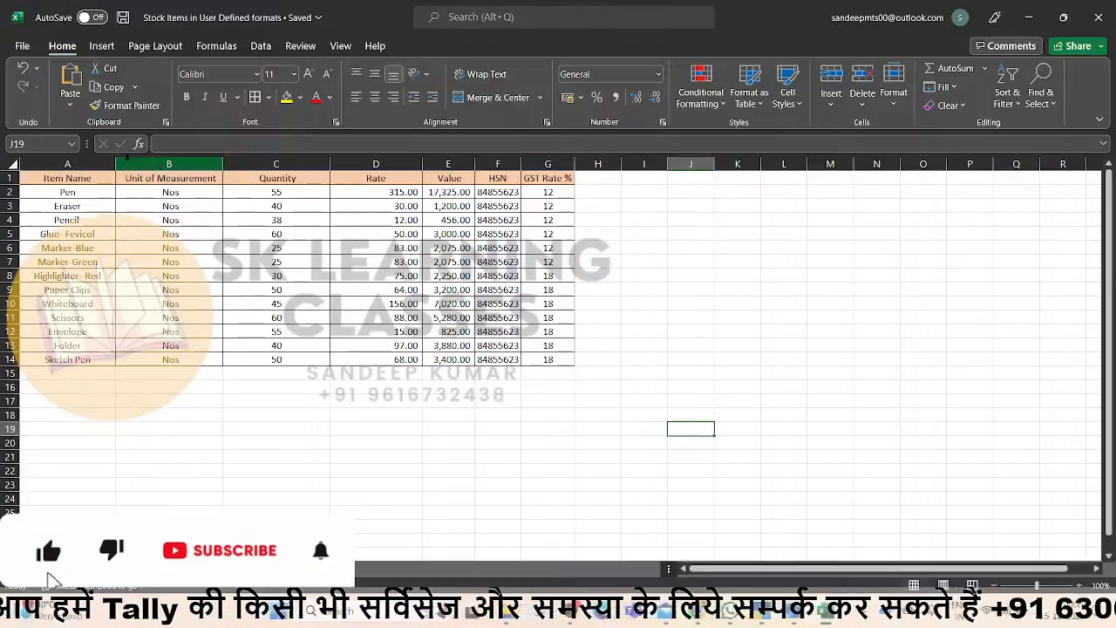
Step: Check the Unit of Measurement column in Excel, and add Group Name as the second field in TallyPrime's mapping template
left_click(179, 164)
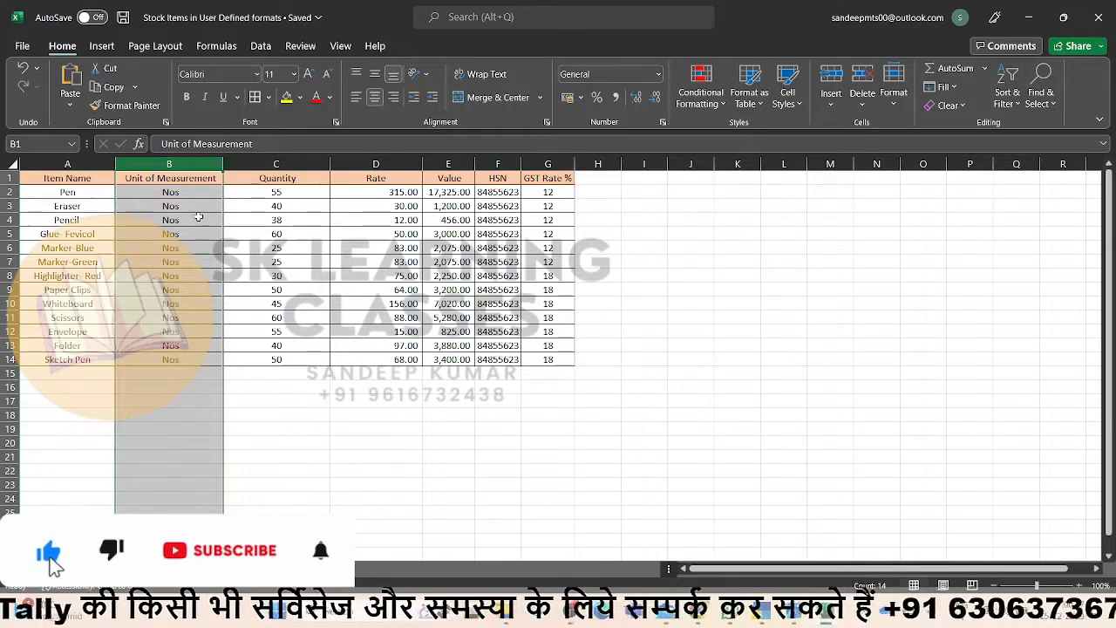
key("alt+Tab")
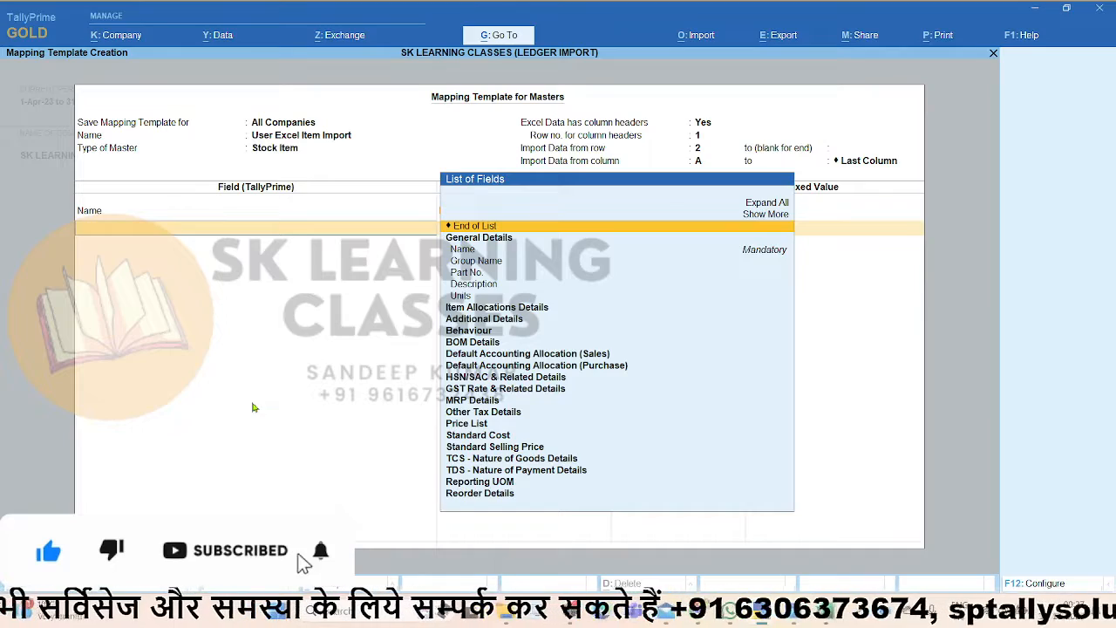
key("Down")
key("Down")
key("Return")
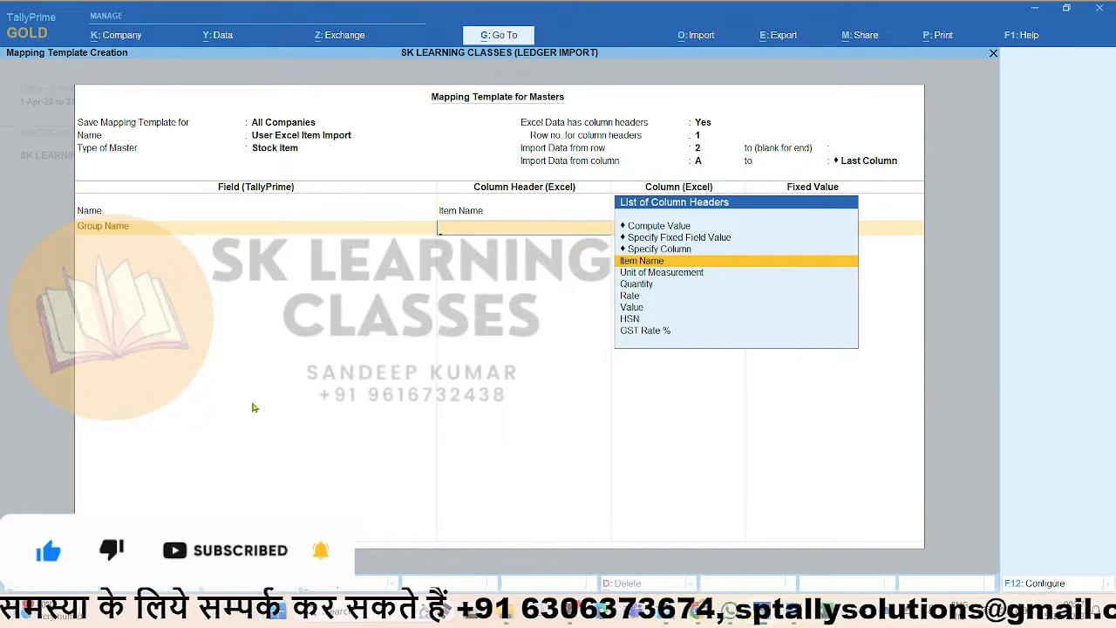
Step: Switch to the Excel stock workbook, add a Group header in H1 and enter Stationeries in H2
key("alt+Tab")
left_click(615, 178)
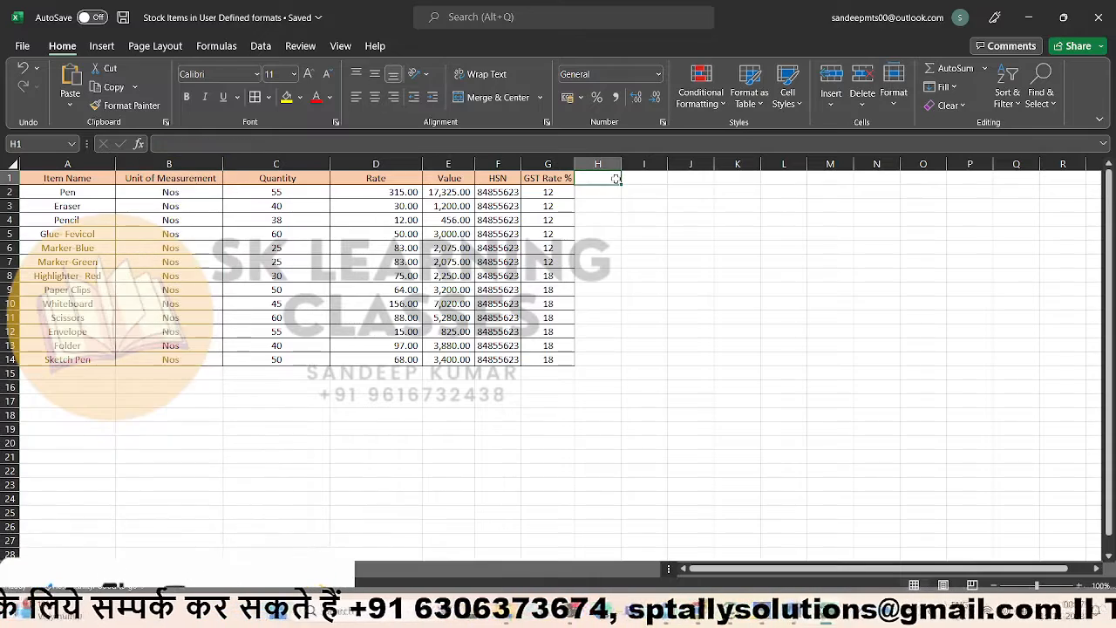
type("Group")
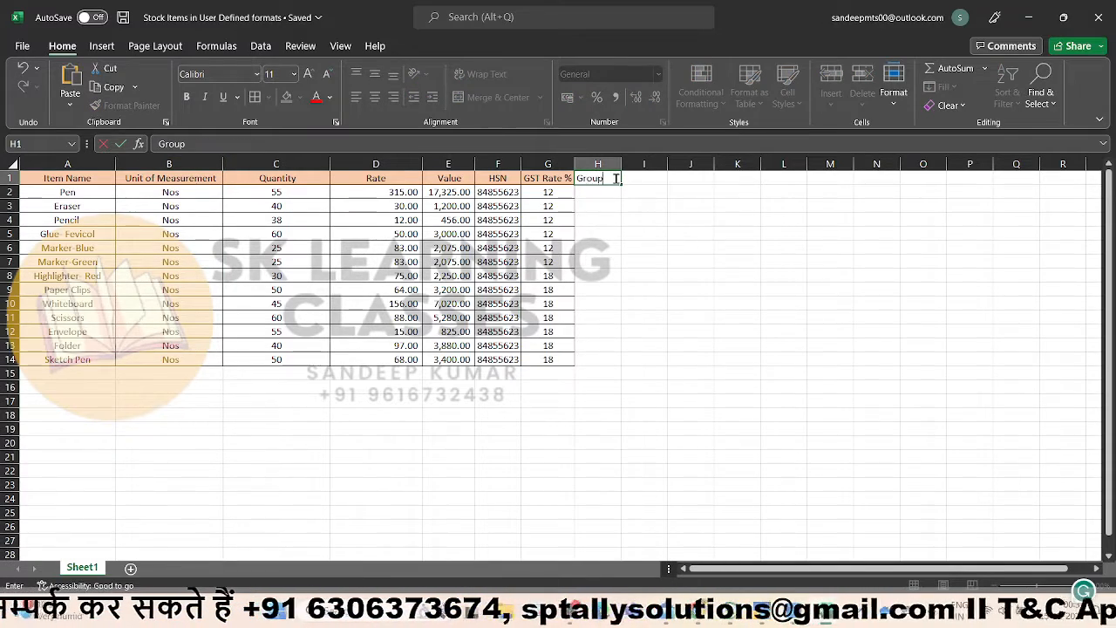
key("Return")
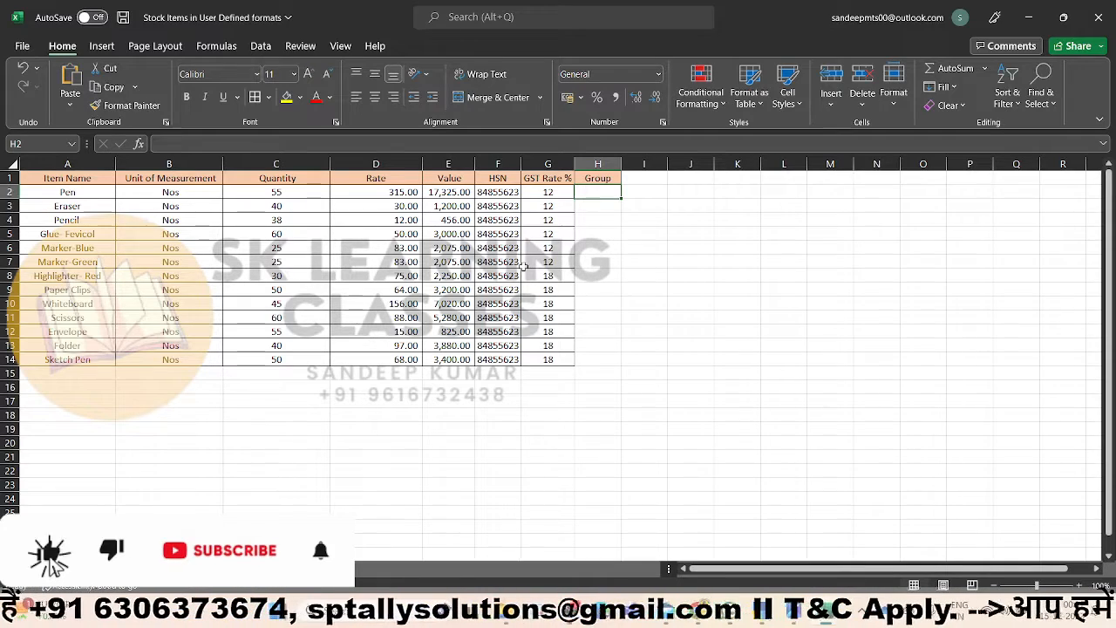
type("Statione")
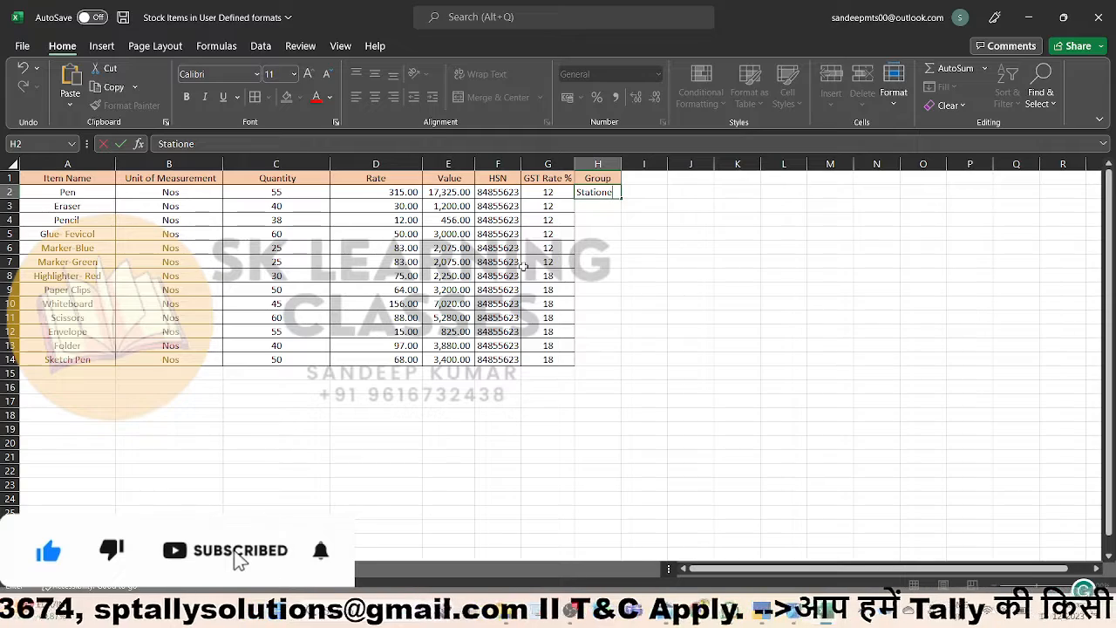
key("BackSpace")
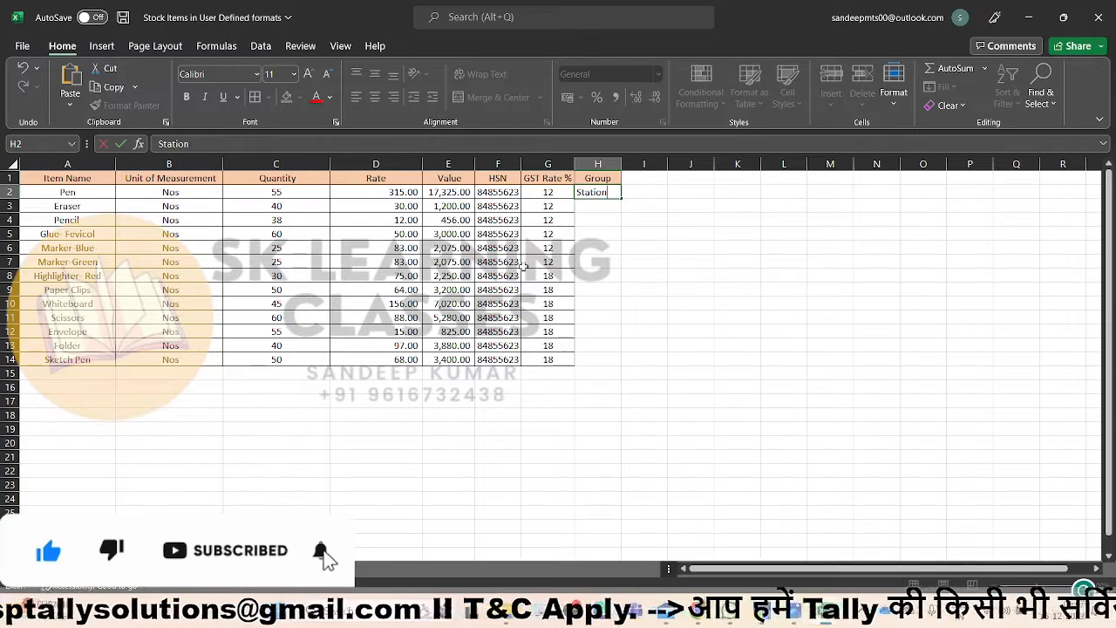
type("eries")
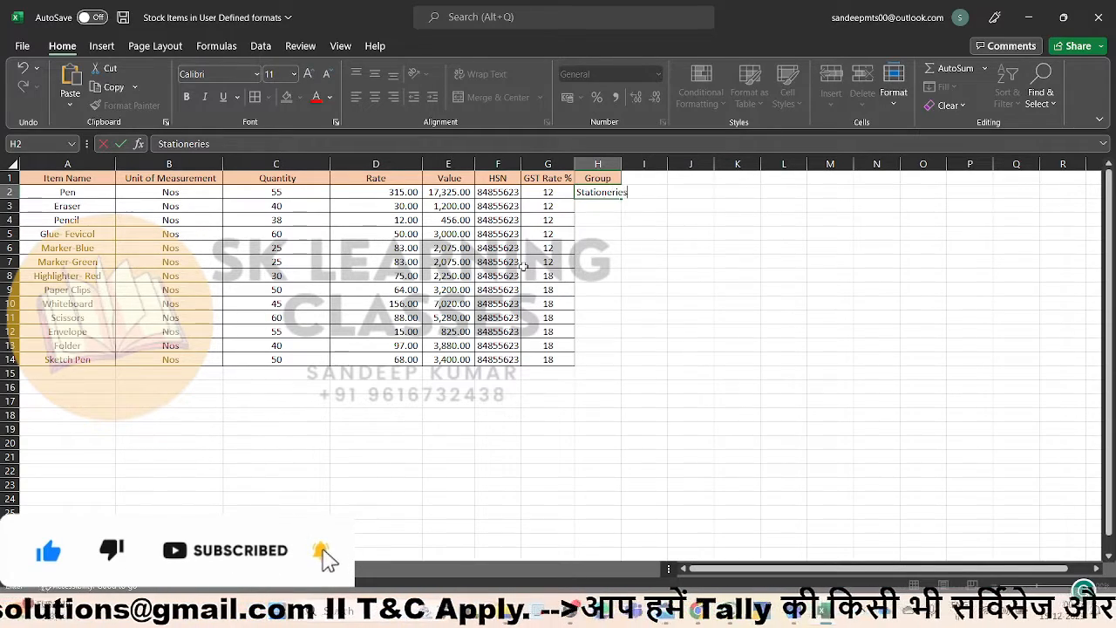
key("Return")
Step: Copy the Stationeries entry from H2 down the Group column through row 15
key("Up")
key("ctrl+c")
key("shift+Down")
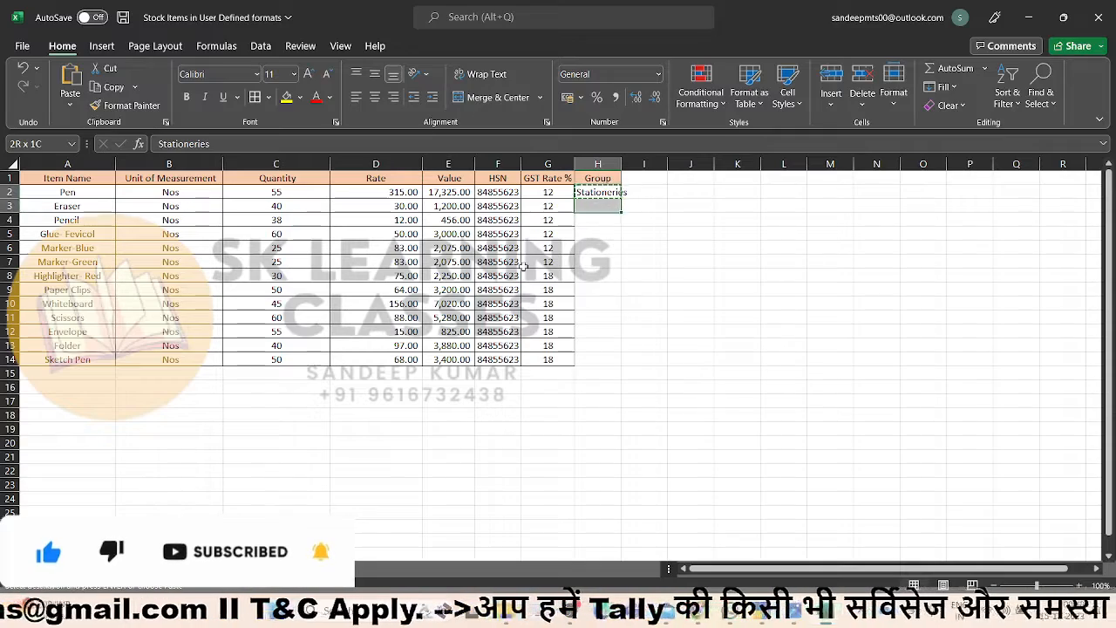
key("shift+Down")
key("shift+Down")
key("shift+Down")
key("shift+Down")
key("shift+Down")
key("shift+Down")
key("shift+Down")
key("shift+Down")
key("shift+Down")
key("shift+Down")
key("shift+Down")
key("shift+Down")
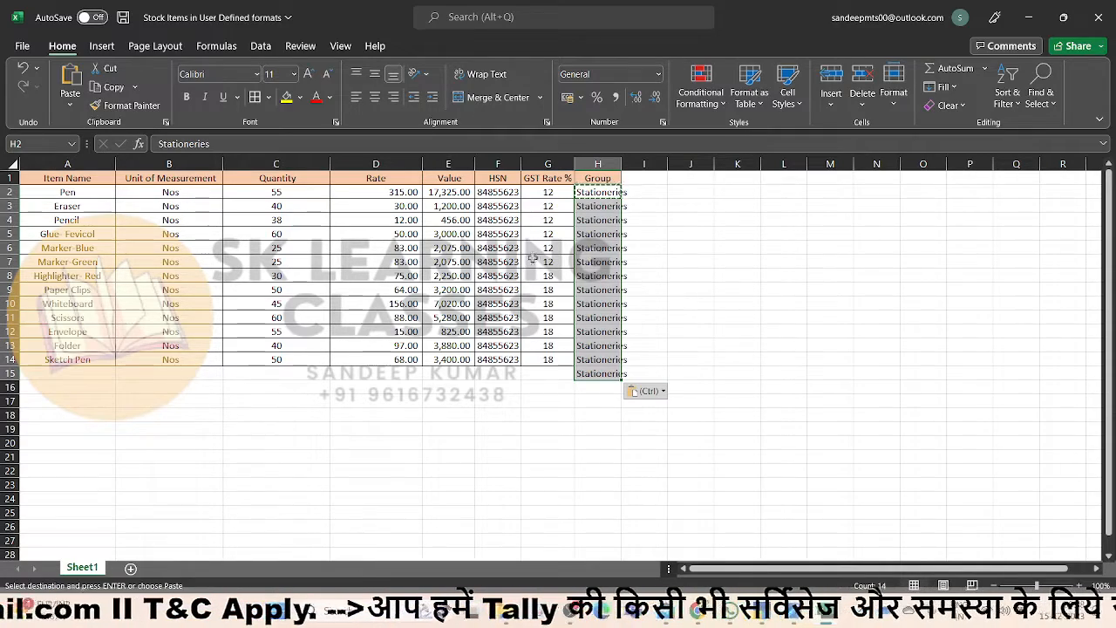
Step: Auto-fit the width of the Group column and clear the extra entry in H15
double_click(621, 164)
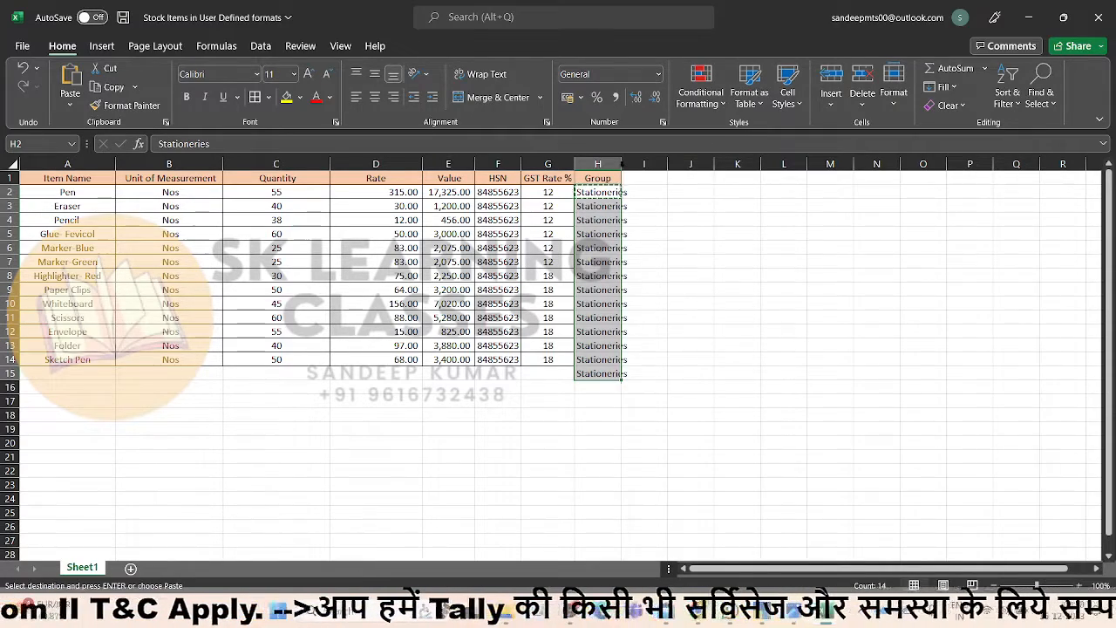
left_click(600, 373)
key("Delete")
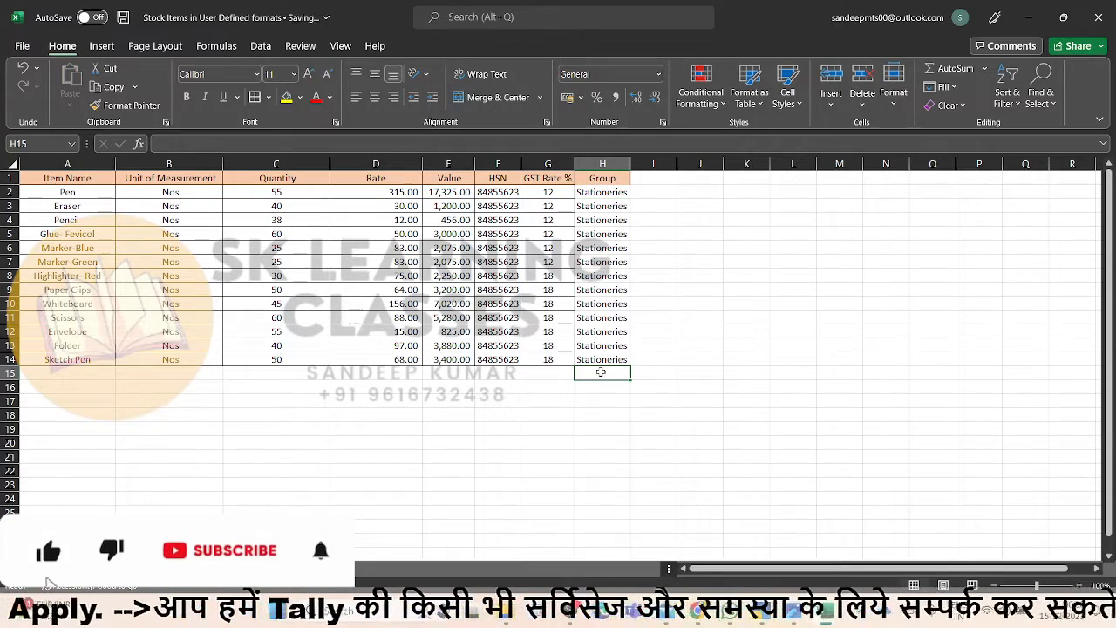
Step: Switch to TallyPrime, discard the unfinished mapping template and return to the Gateway of Tally
key("alt+Tab")
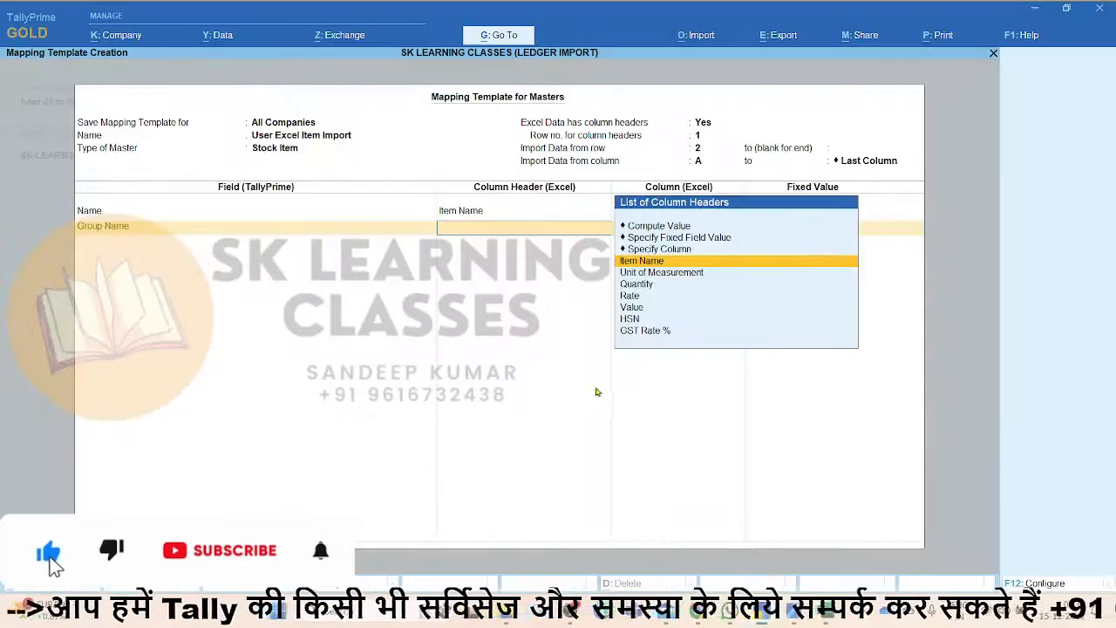
key("Escape")
key("y")
key("Escape")
key("Escape")
key("Escape")
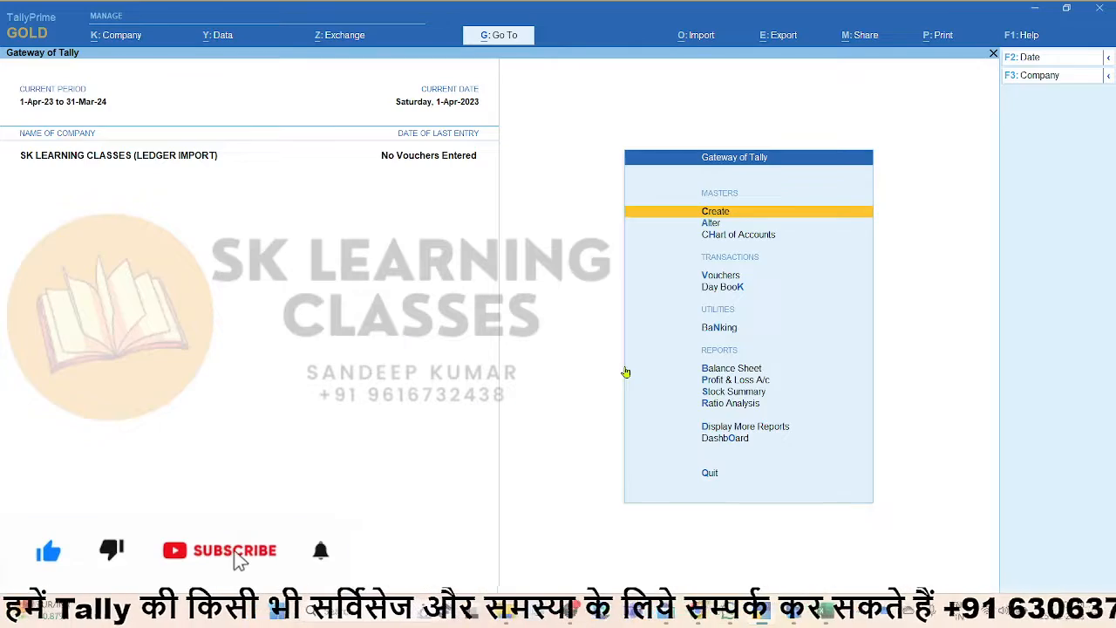
Step: Start a masters import and choose Stock Items in User Defined formats.xlsx as the file to import
left_click(696, 40)
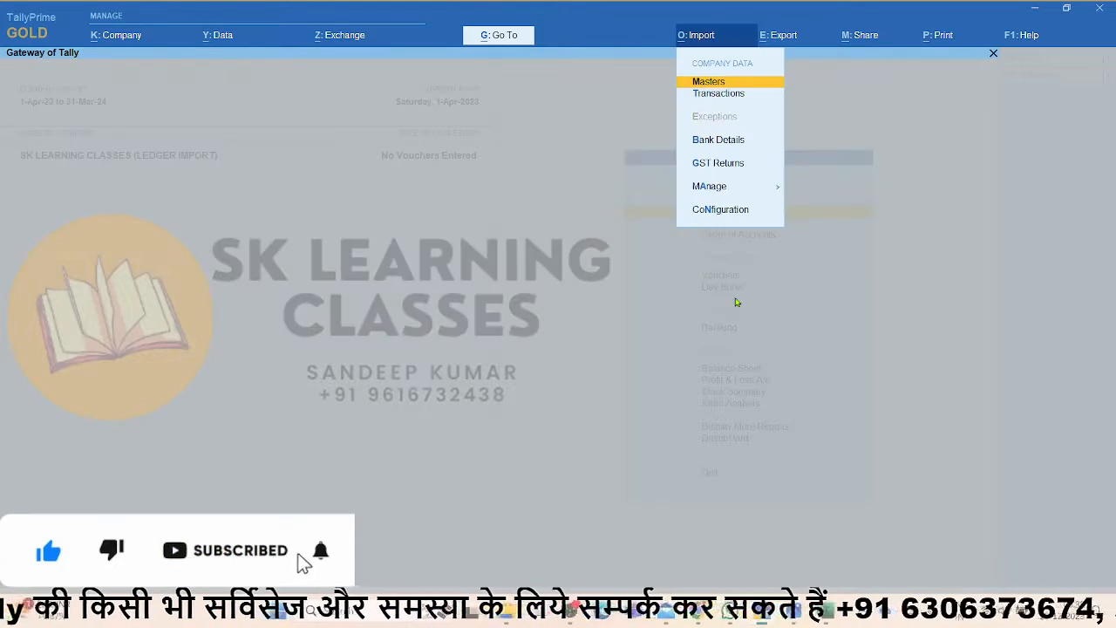
key("Down")
key("Up")
key("Return")
key("Return")
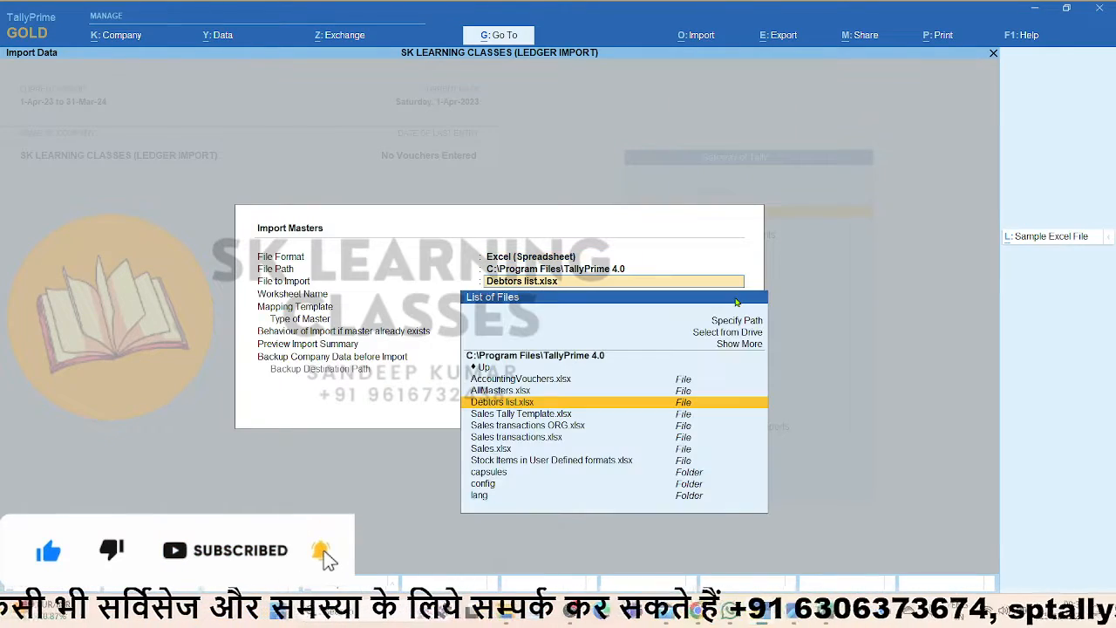
key("Down")
key("Down")
key("Down")
key("Down")
key("Down")
key("Return")
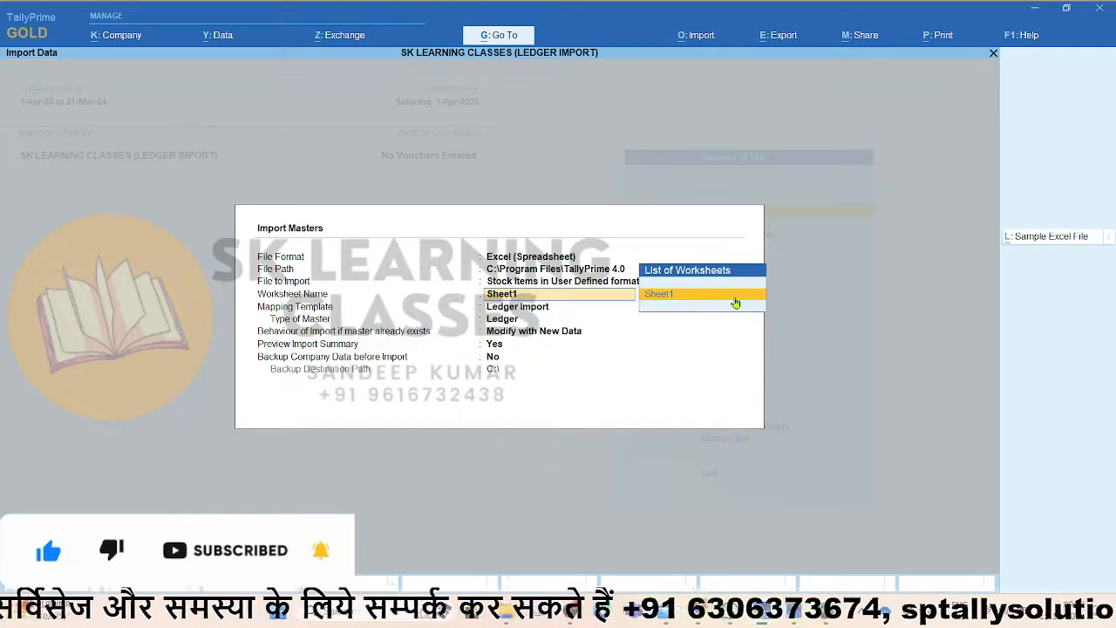
Step: Select Sheet1 as the worksheet and start creating a new mapping template
key("Return")
key("Up")
key("Up")
key("Up")
key("Up")
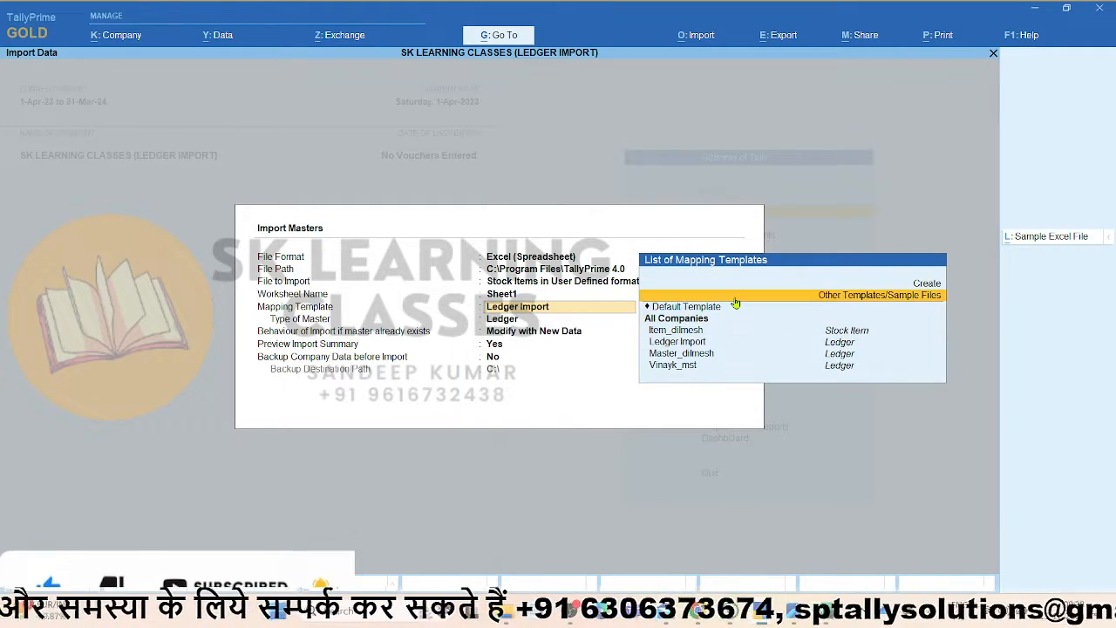
key("Return")
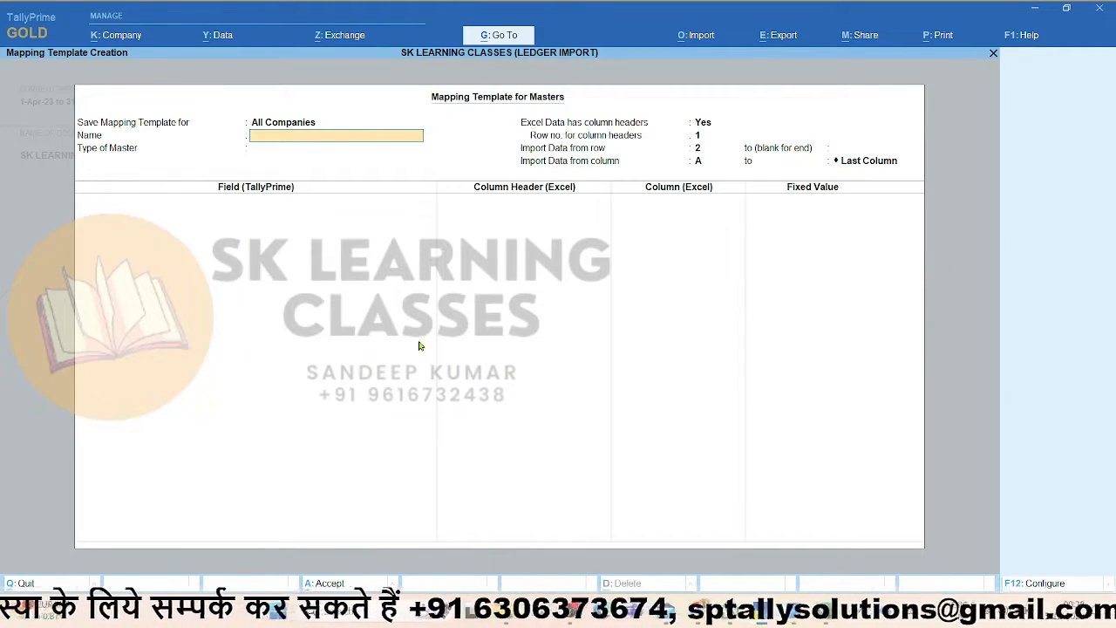
Step: Name the mapping template User Excel Item Import
type("User")
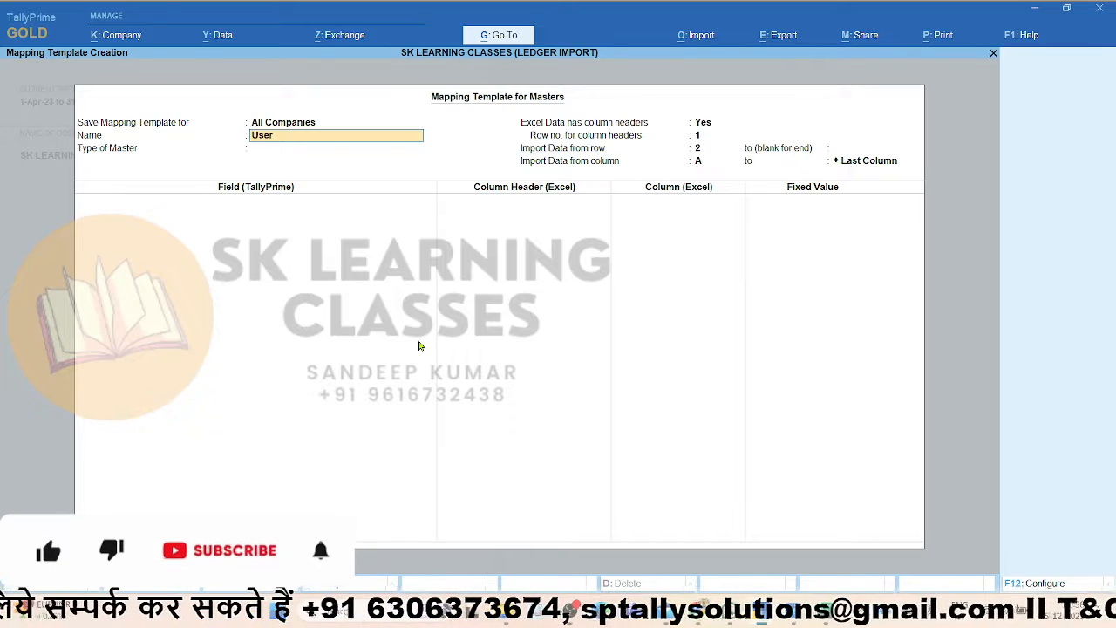
type(" Excel")
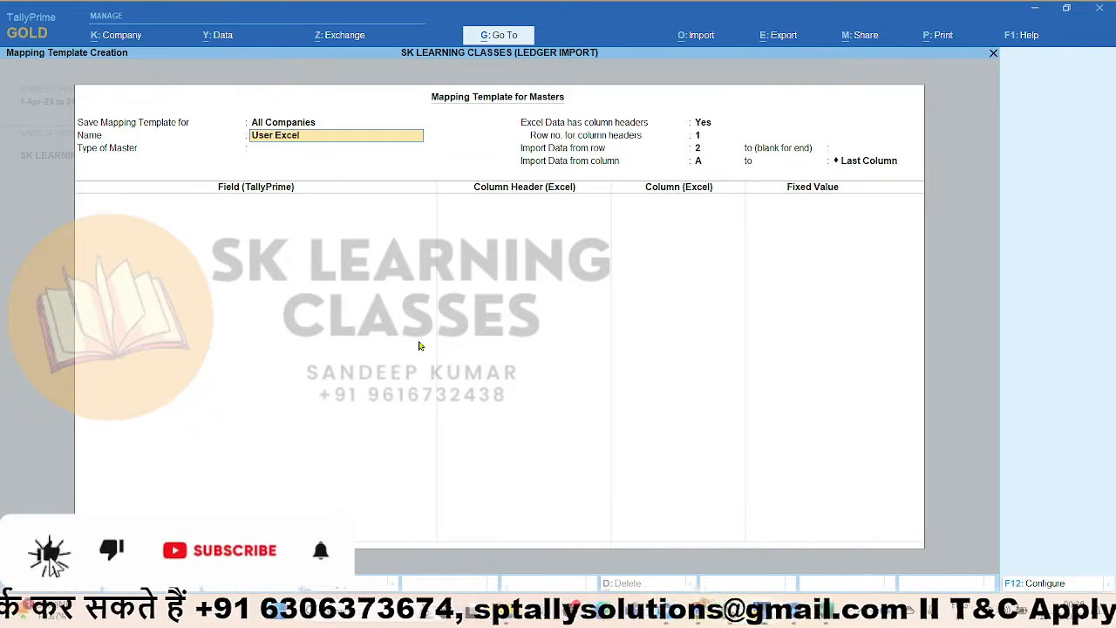
type(" Item Impo")
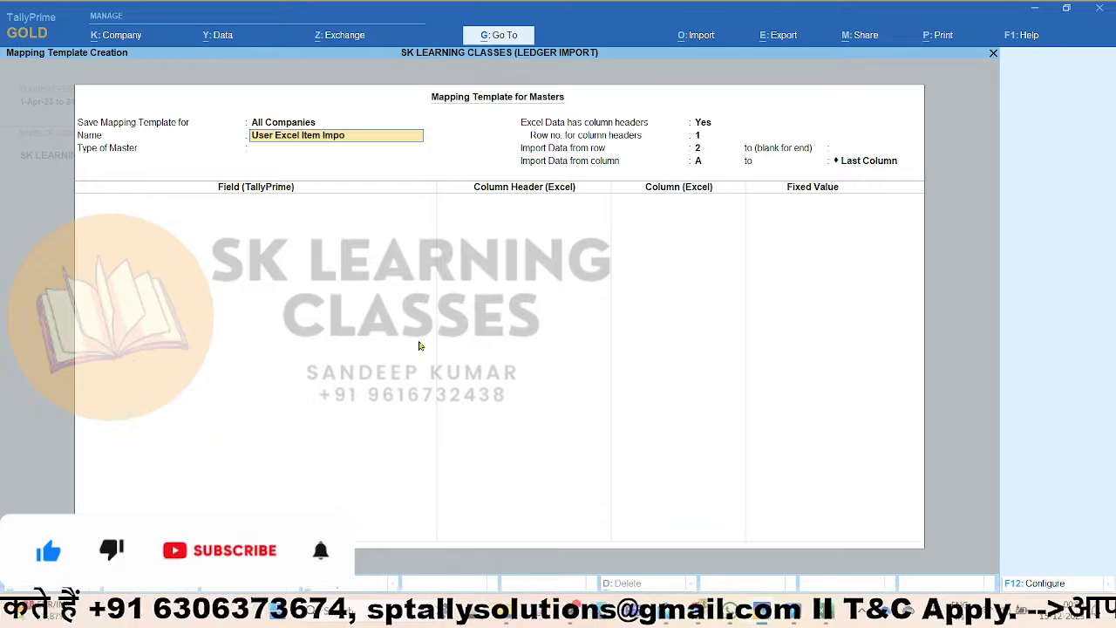
type("rt")
key("Return")
Step: Set the type of master to Stock Item
key("Down")
key("Down")
key("Down")
key("Down")
key("Down")
key("Down")
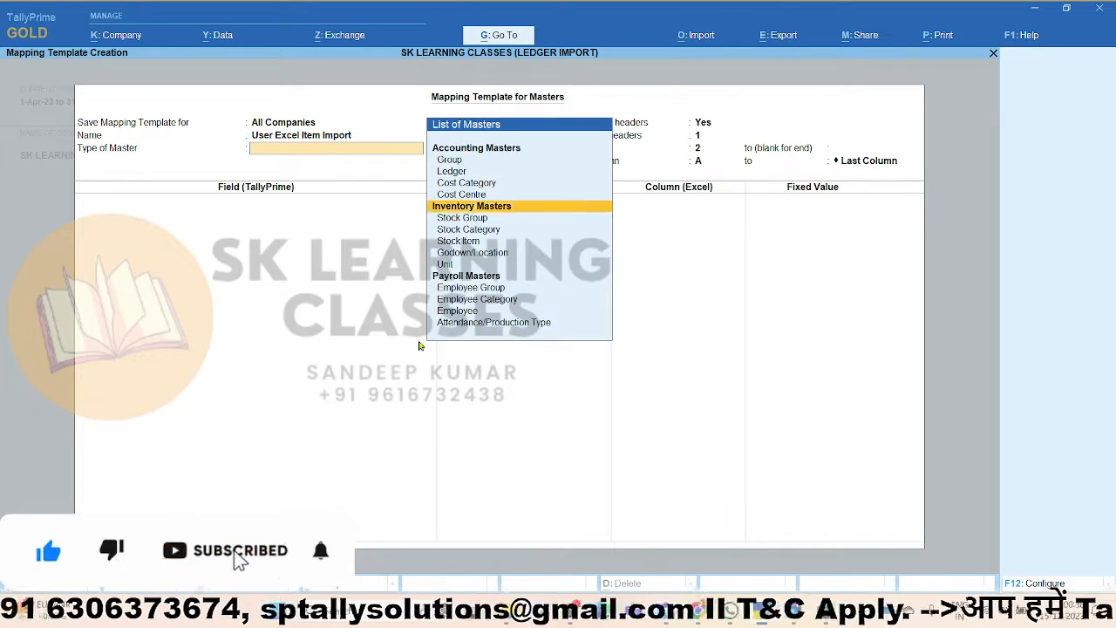
key("Return")
Step: Map the Name field to the Item Name column header
key("Return")
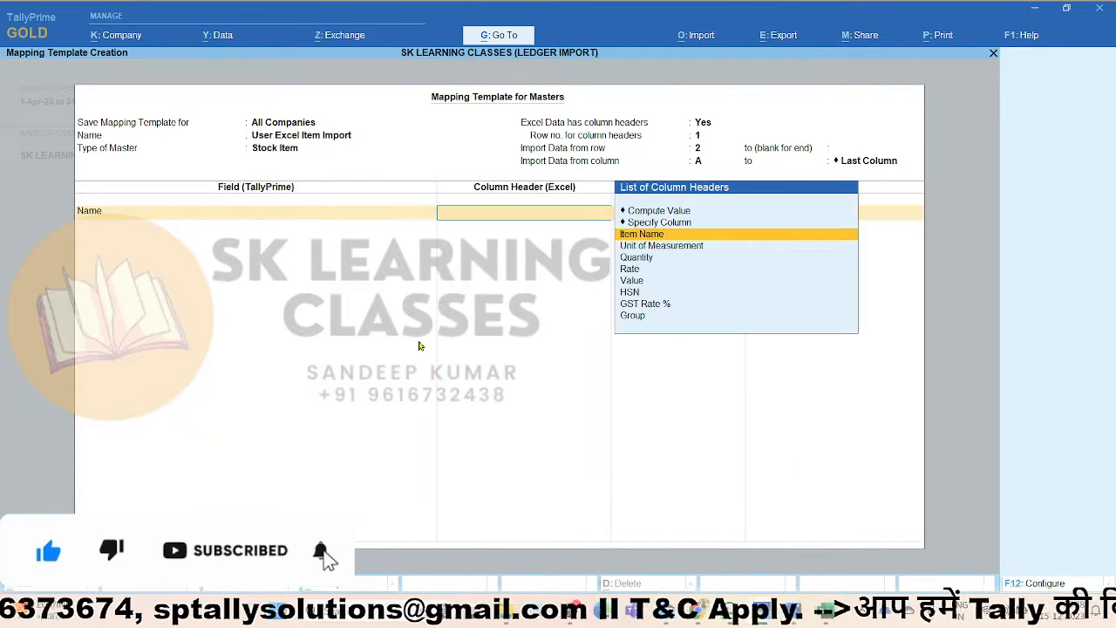
key("Down")
key("Up")
key("Return")
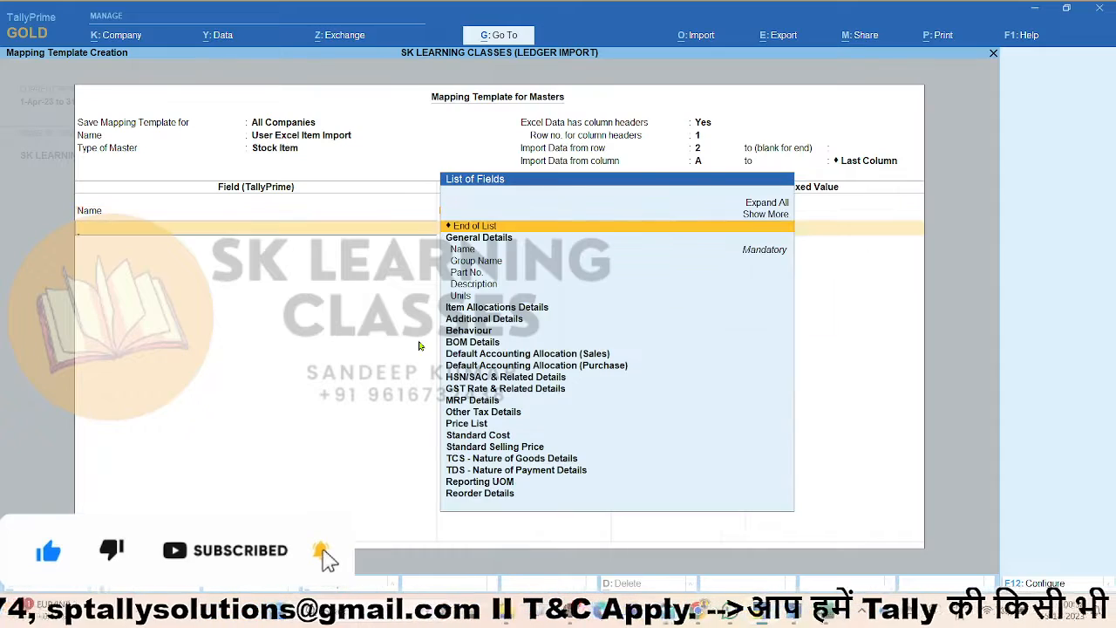
Step: Add the Group Name field and map it to the Group column header
key("Down")
key("Down")
key("Return")
key("Down")
key("Down")
key("Down")
key("Down")
key("Down")
key("Down")
key("Down")
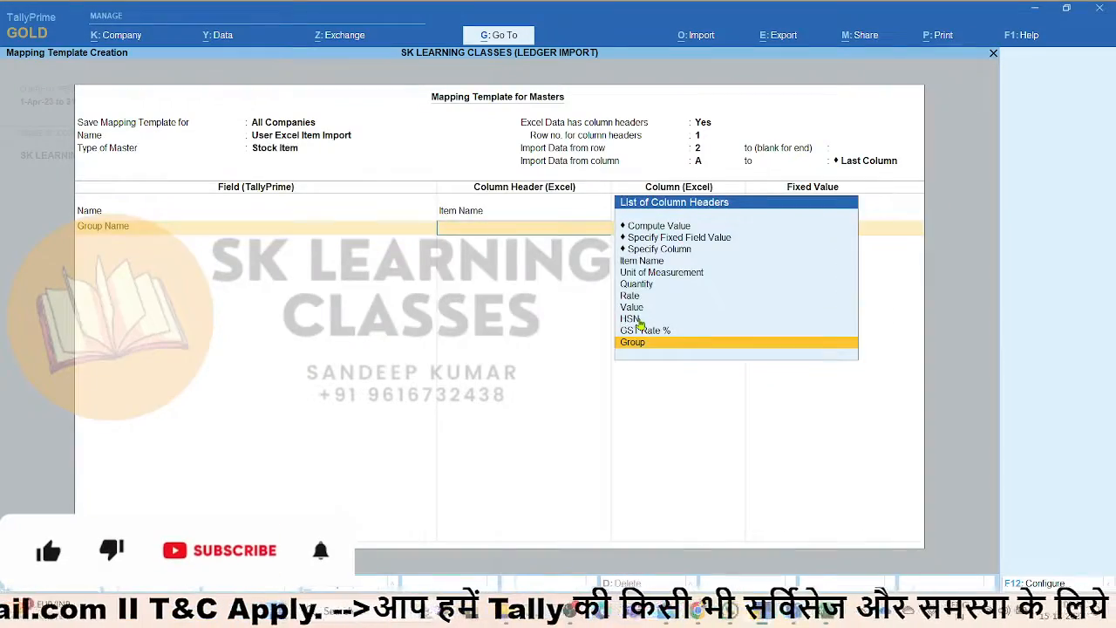
key("Return")
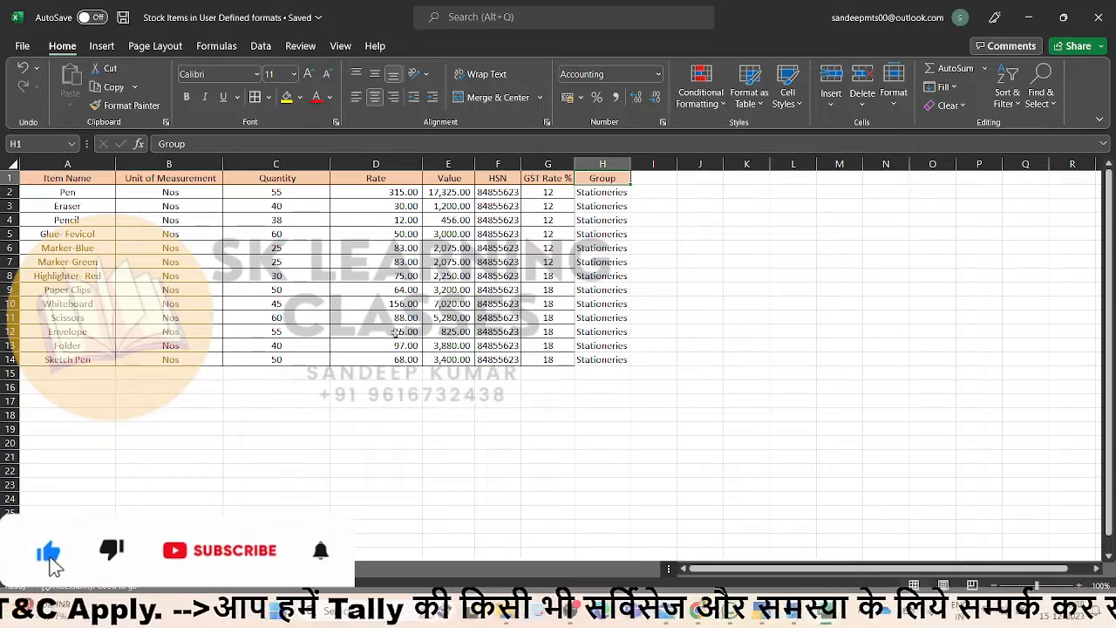
Step: Select the Unit of Measurement column in the workbook and add the Units field to the TallyPrime mapping template
left_click(209, 178)
key("ctrl+space")
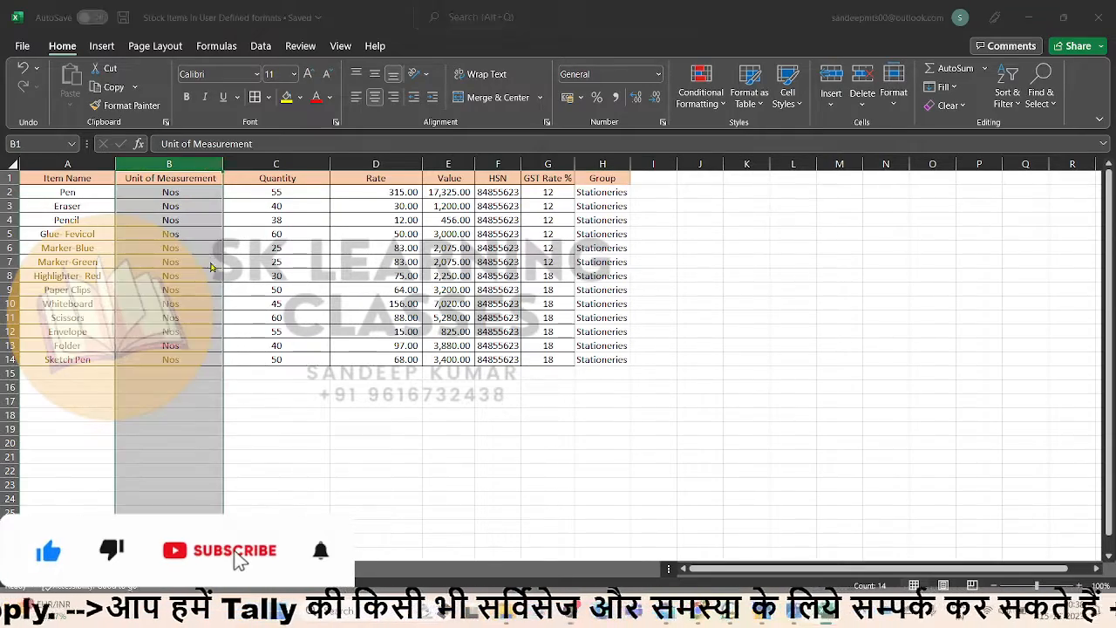
type("U")
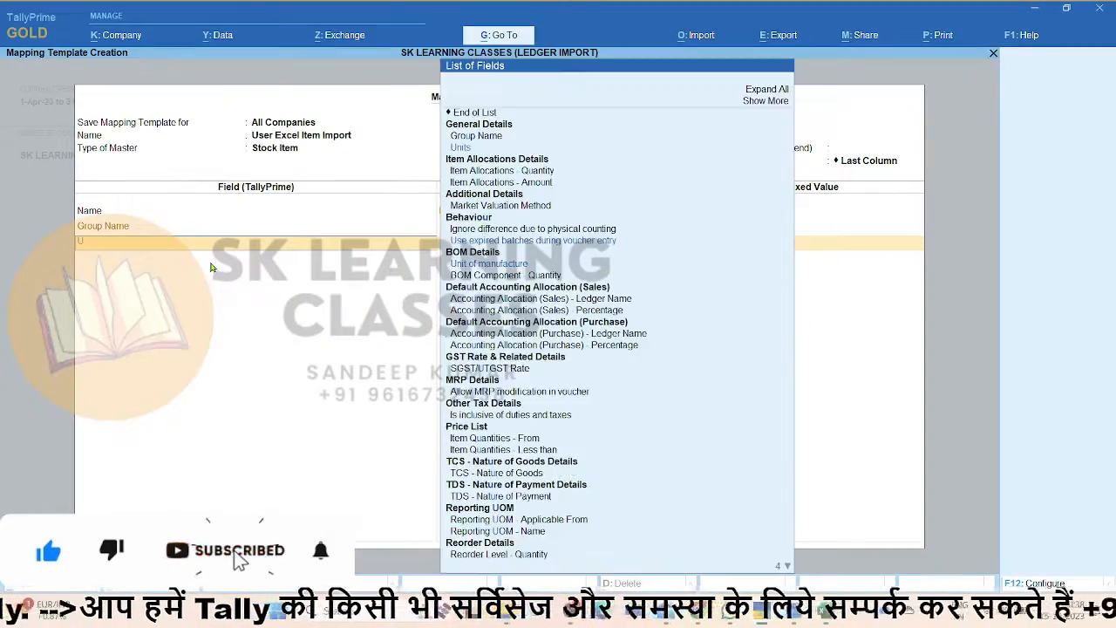
type("ni")
key("Down")
key("Up")
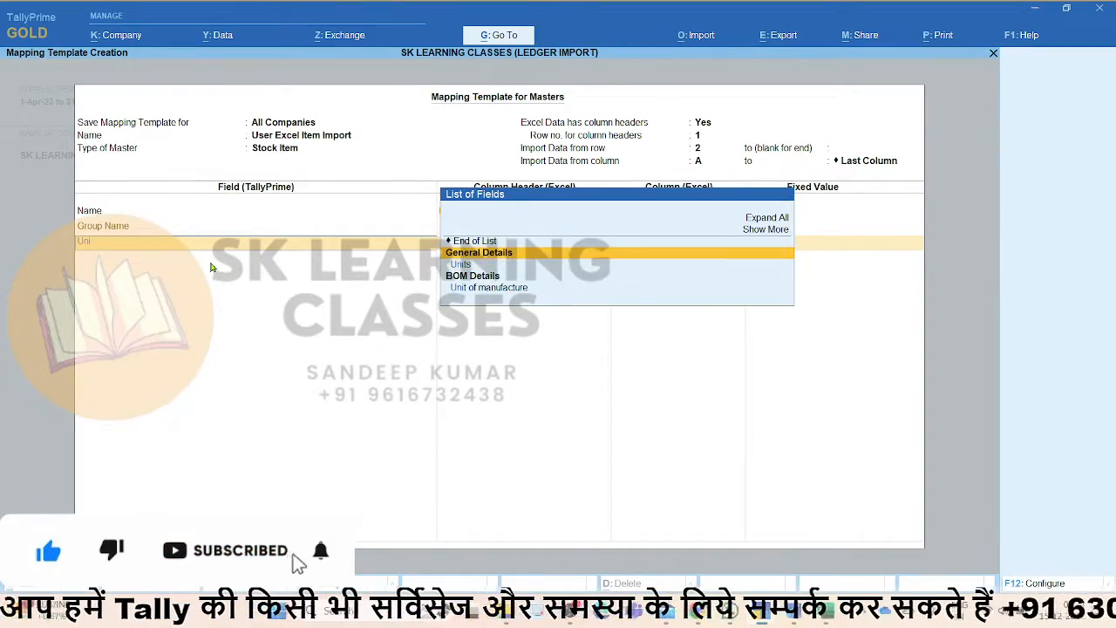
key("Down")
key("Return")
Step: Map the Units field to the Unit of Measurement column header, checking the header in the Excel workbook
key("Down")
key("Down")
key("Down")
key("Down")
key("Down")
key("Down")
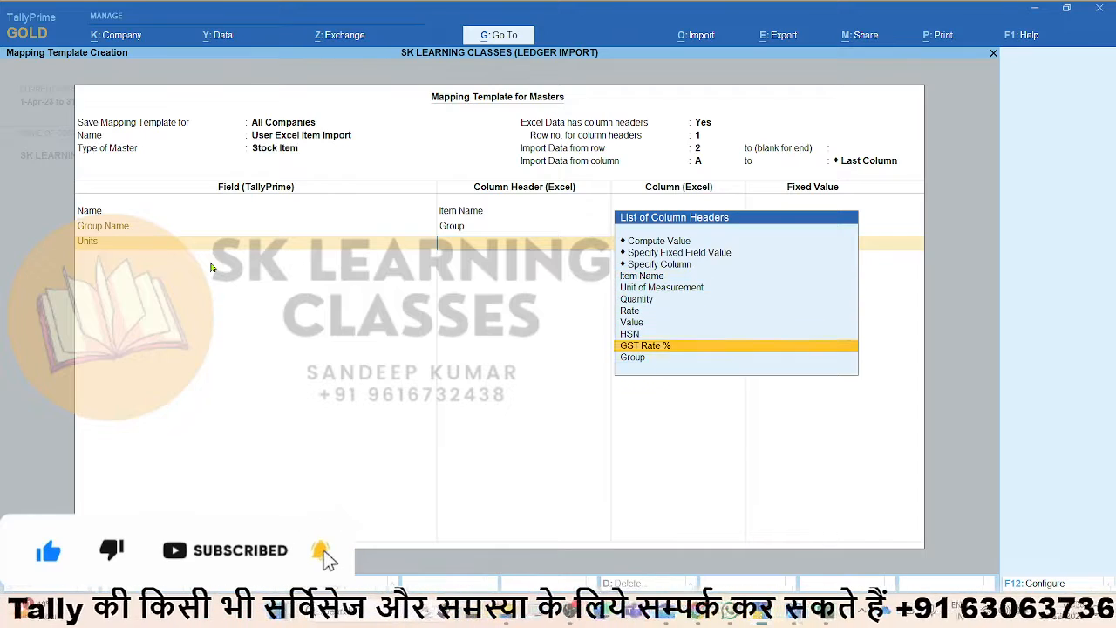
key("Down")
key("Up")
key("Up")
key("Up")
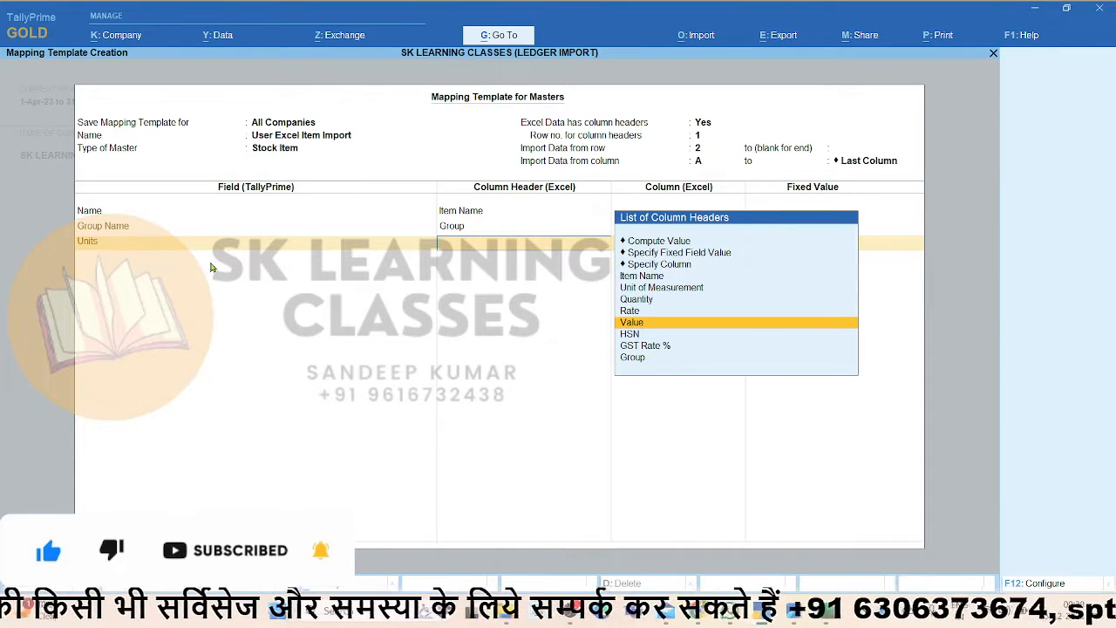
key("Down")
key("Up")
key("Up")
key("Up")
key("Up")
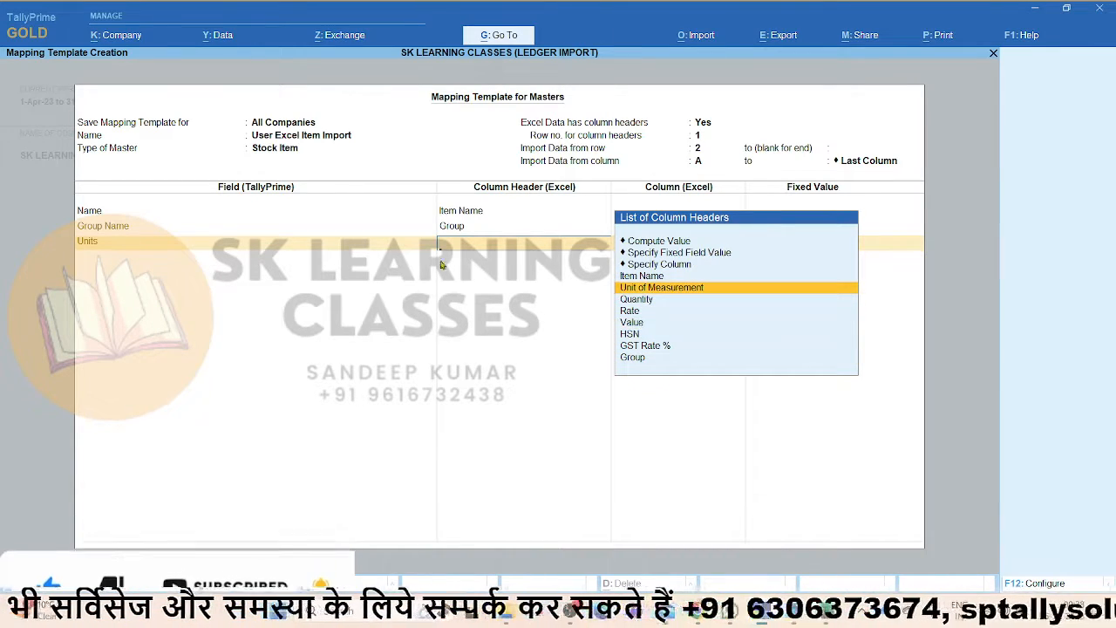
key("alt+Tab")
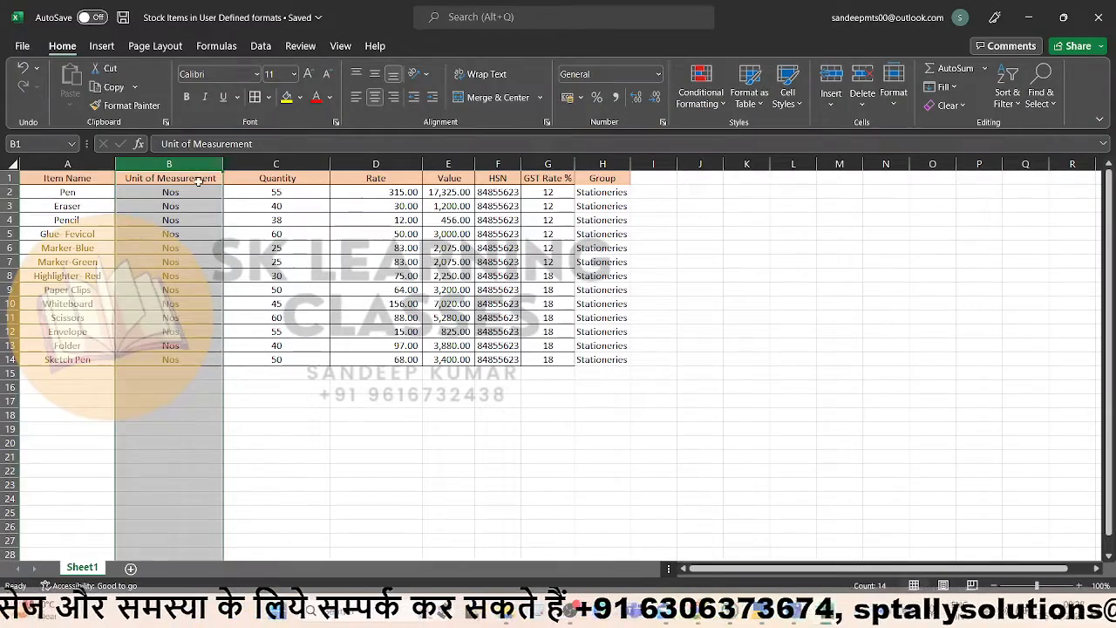
left_click(199, 179)
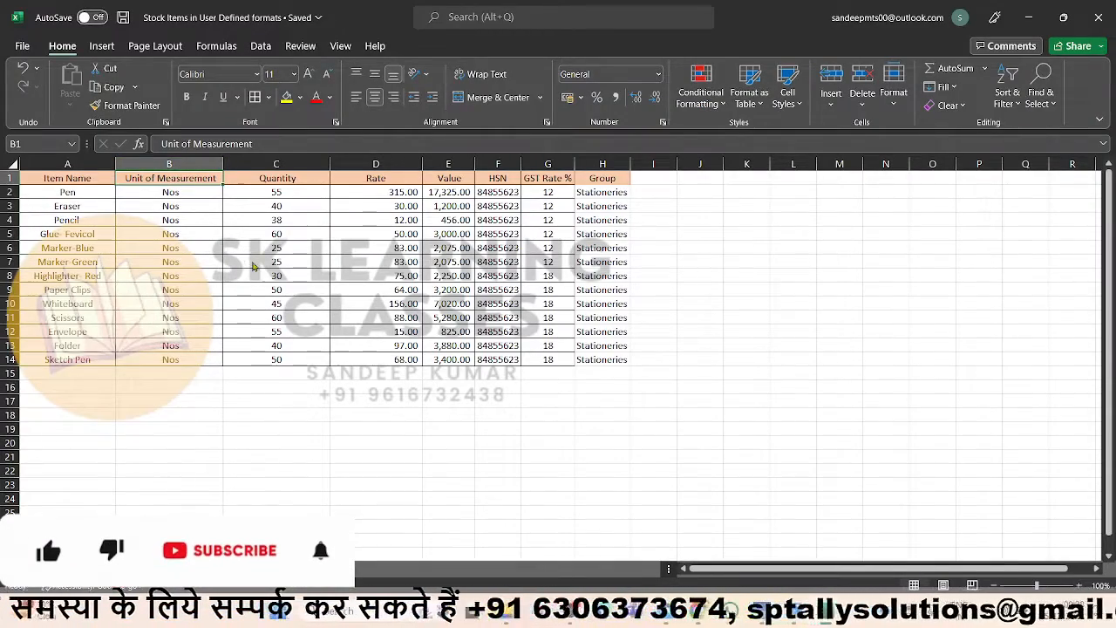
key("alt+Tab")
key("Return")
Step: Add the Opening Balance - Quantity field to the template and map it to the Quantity column header
key("alt+Tab")
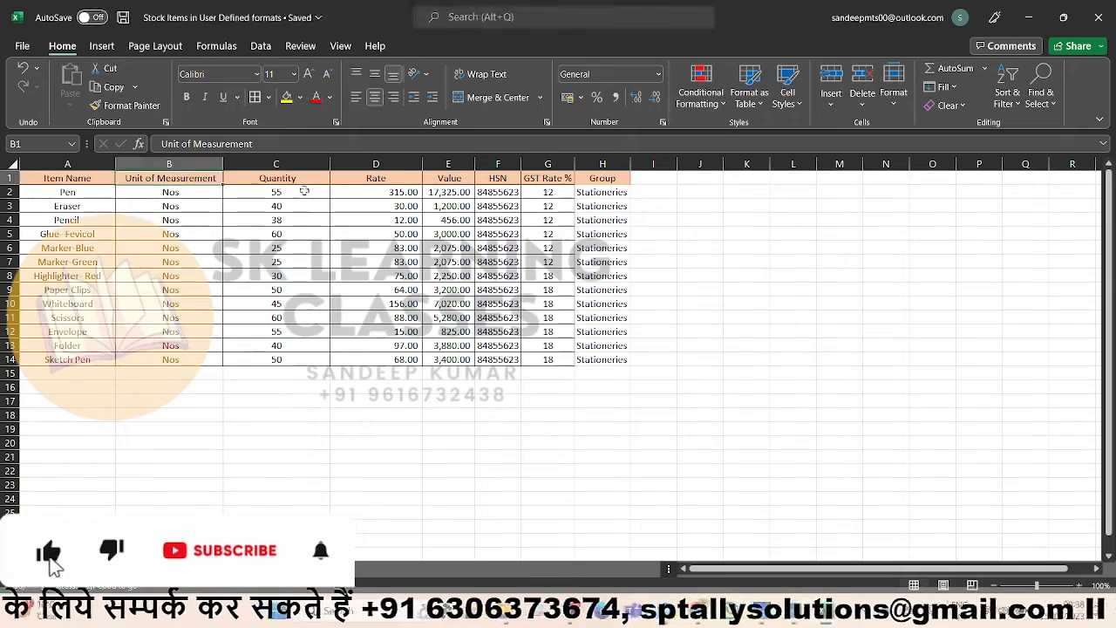
key("alt+Tab")
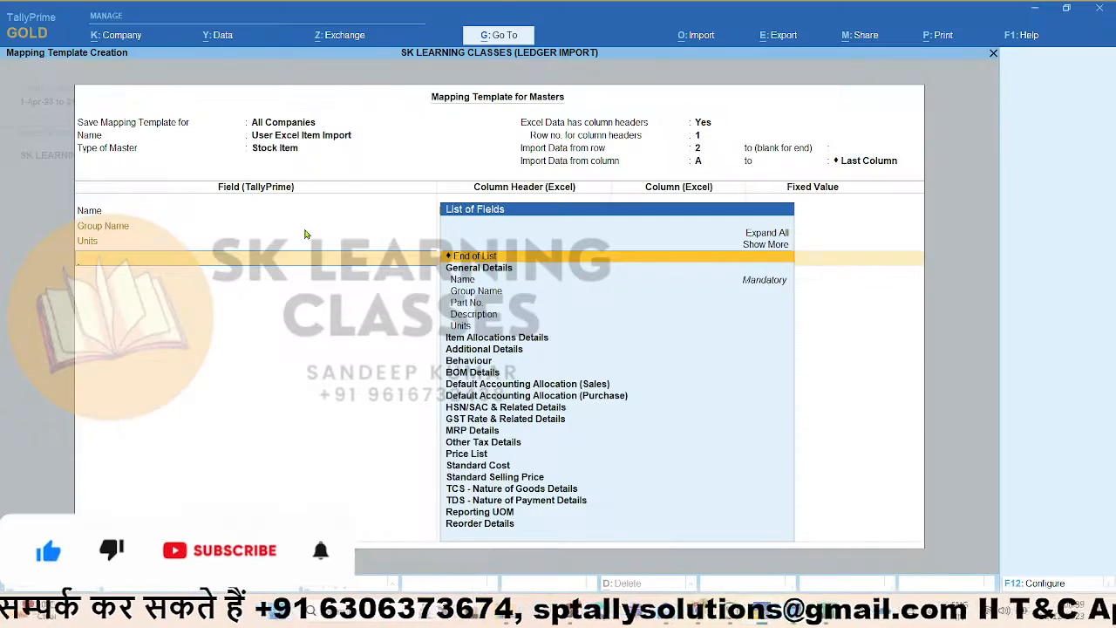
type("Qua")
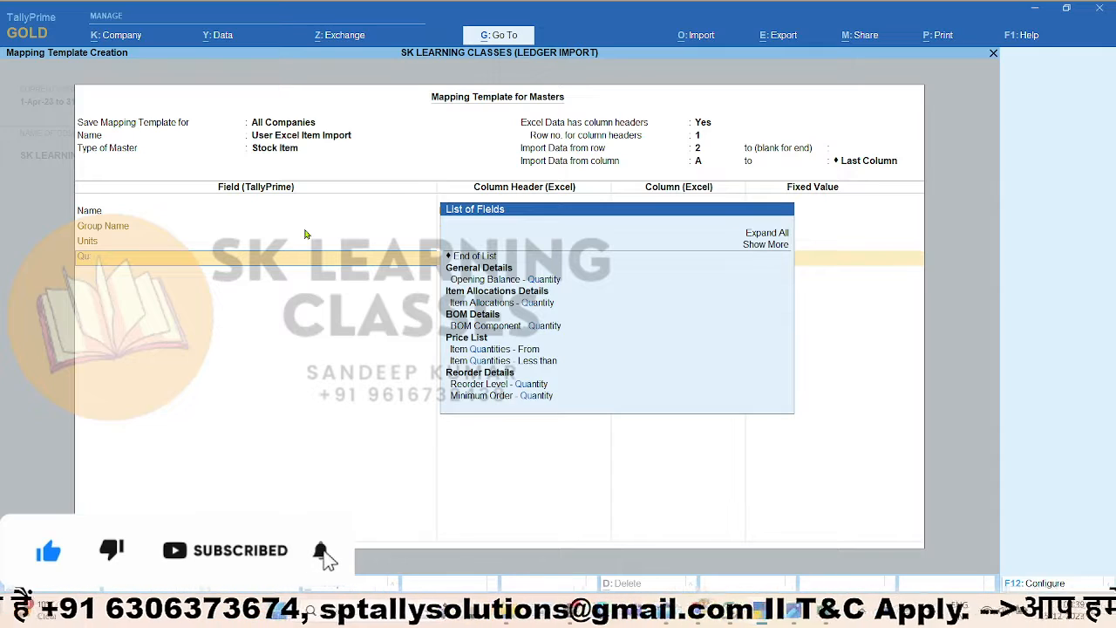
key("BackSpace")
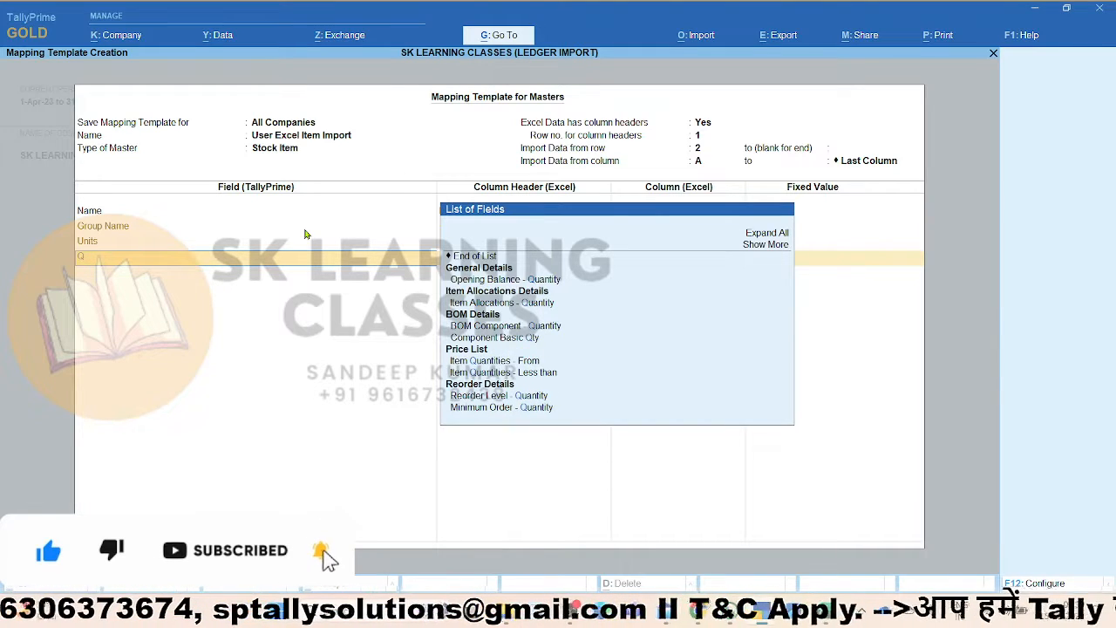
type("ua")
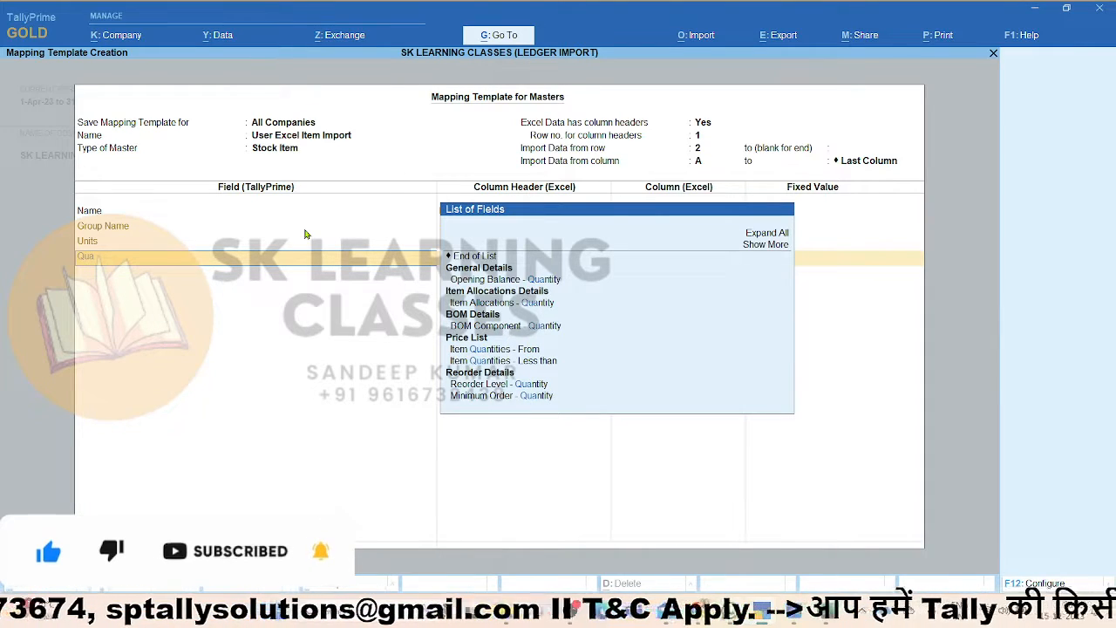
key("Down")
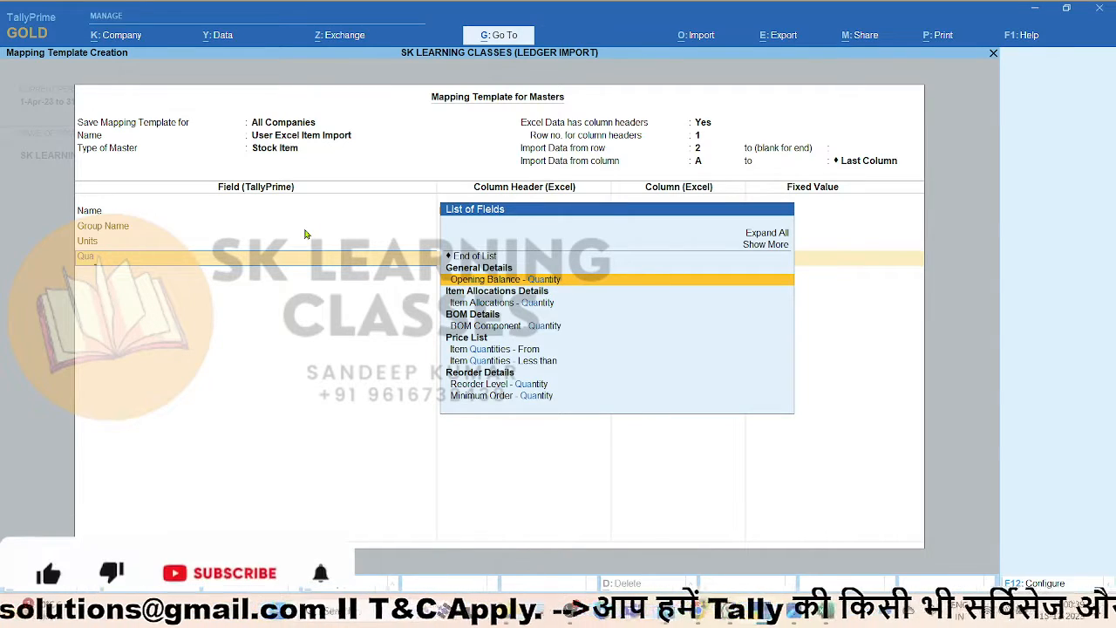
key("Return")
key("Down")
key("Down")
key("Down")
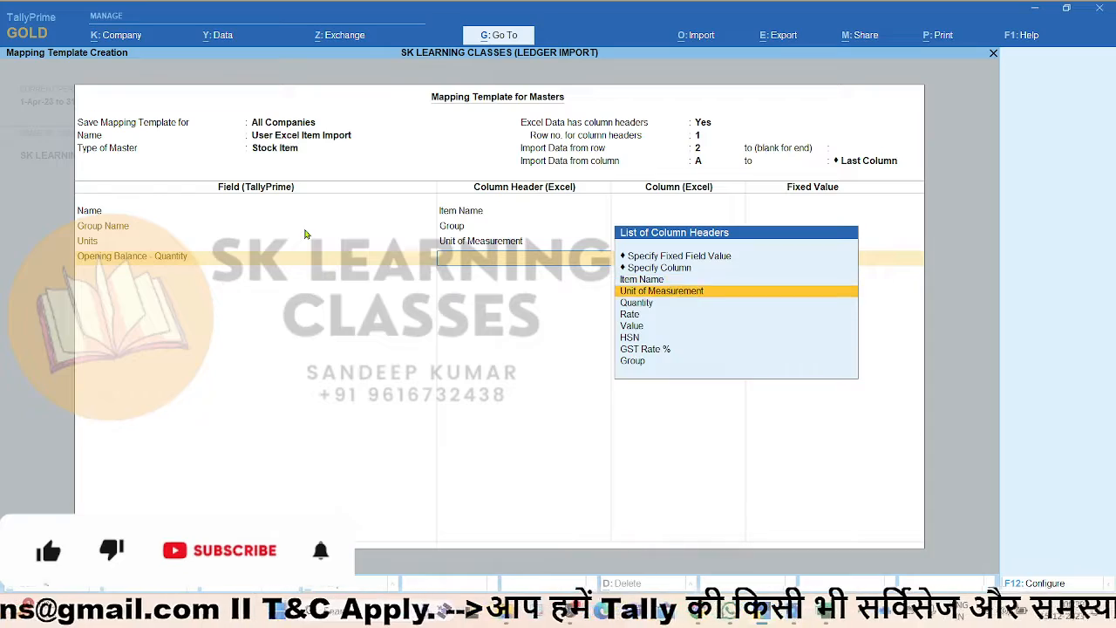
key("Up")
key("Return")
Step: Check the Rate column in the Excel workbook and add the Opening Balance - Rate field to the TallyPrime mapping template
key("alt+Tab")
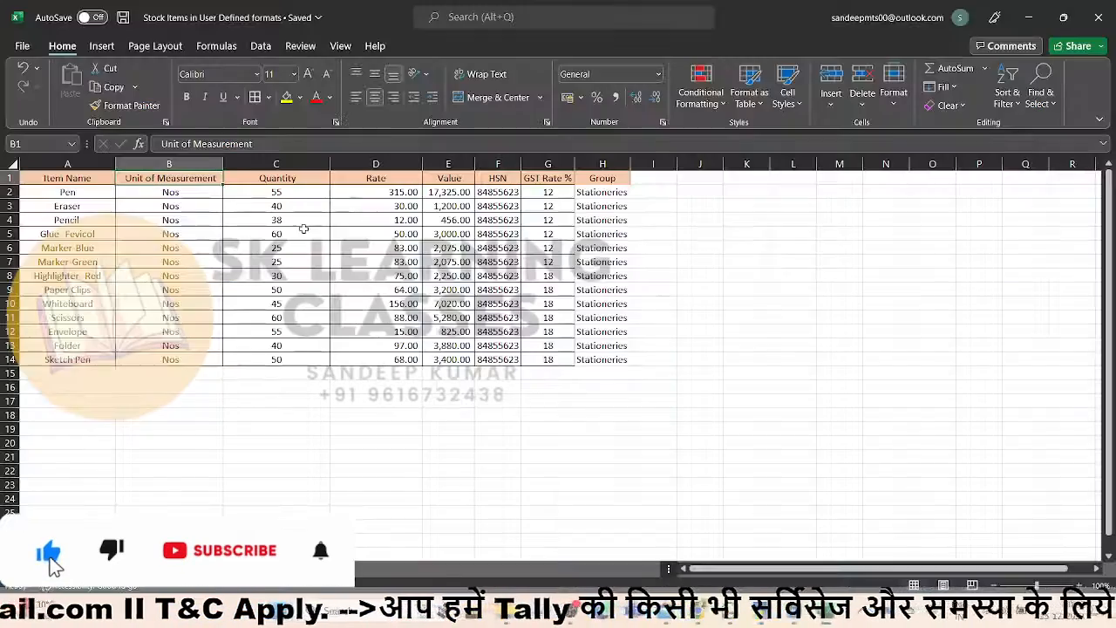
left_click(380, 178)
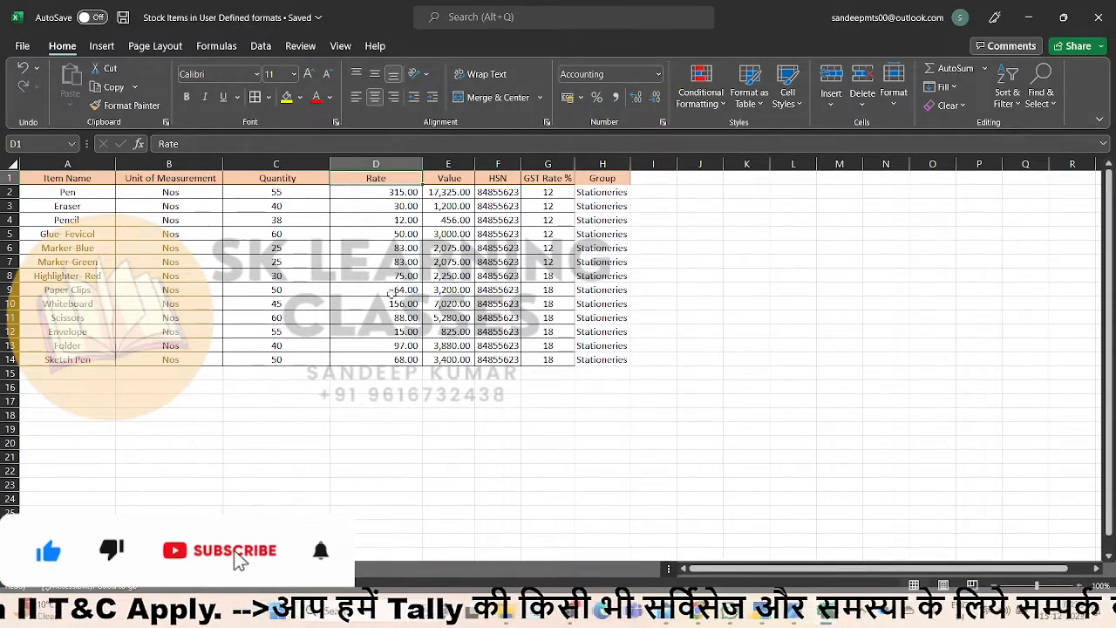
key("alt+Tab")
type("rate")
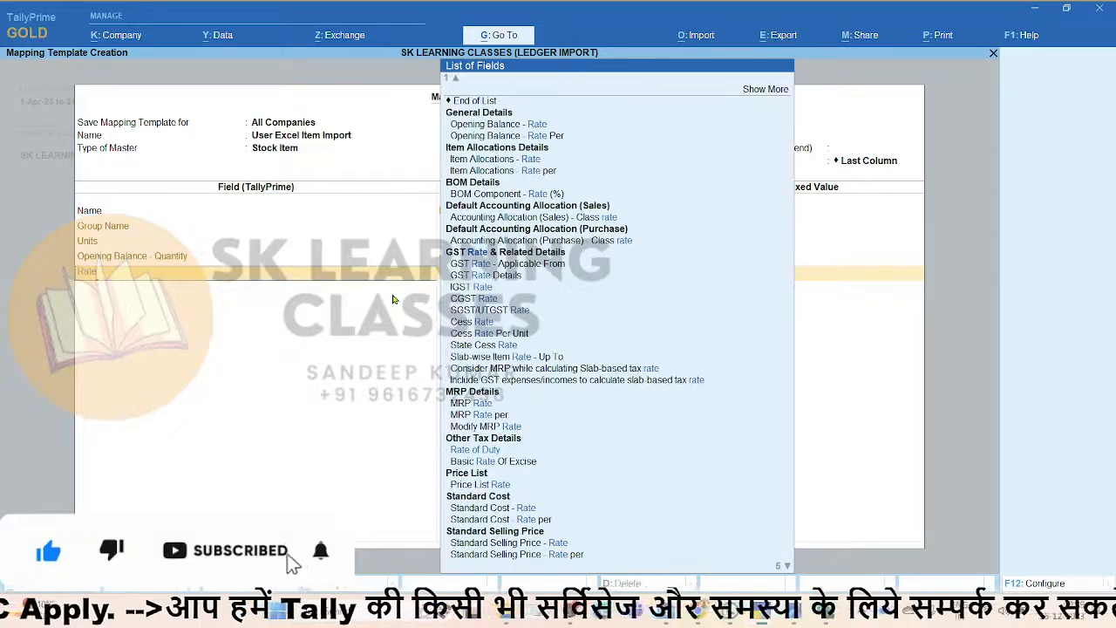
key("Down")
key("Up")
key("Up")
key("Up")
key("Up")
key("Up")
key("Up")
key("Up")
key("Up")
key("Up")
key("Up")
key("Up")
key("Up")
key("Up")
key("Up")
key("Up")
key("Up")
key("Up")
key("Up")
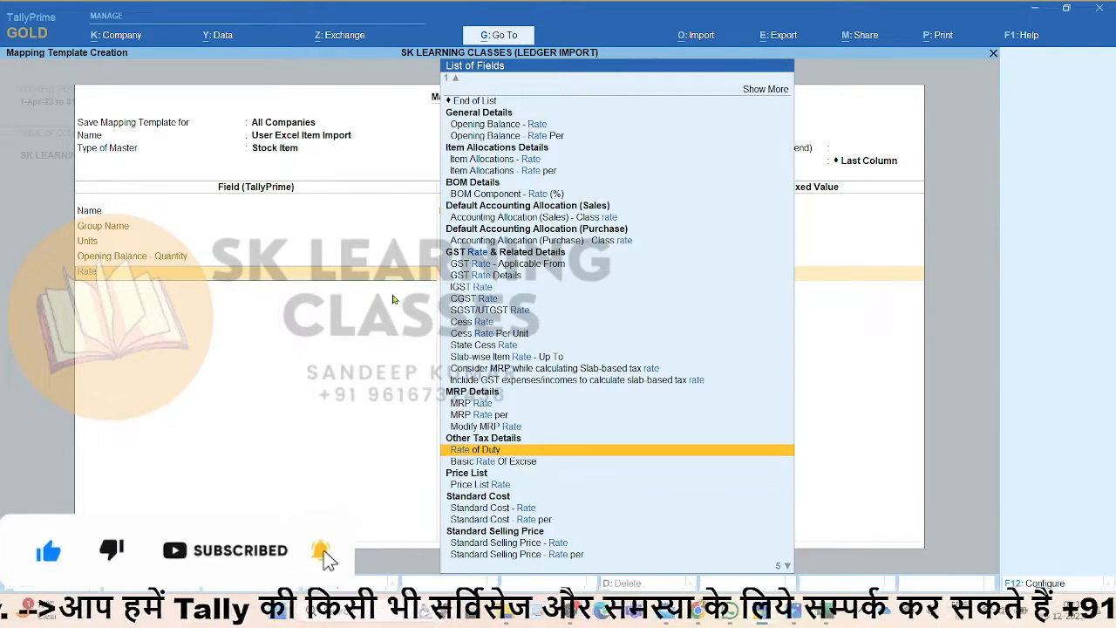
key("Up")
key("Up")
key("Up")
key("Up")
key("Up")
key("Up")
key("Up")
key("Up")
key("Up")
key("Up")
key("Up")
key("Up")
key("Up")
key("Down")
key("Down")
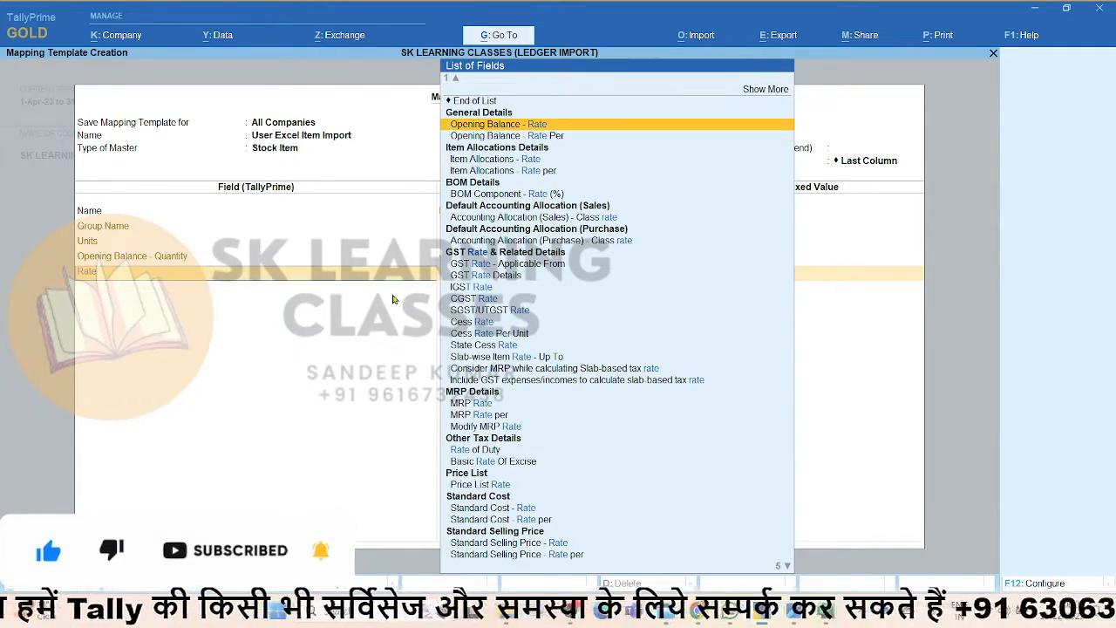
key("Return")
Step: Map the Opening Balance - Rate field to the Rate column header
key("Down")
key("Down")
key("Down")
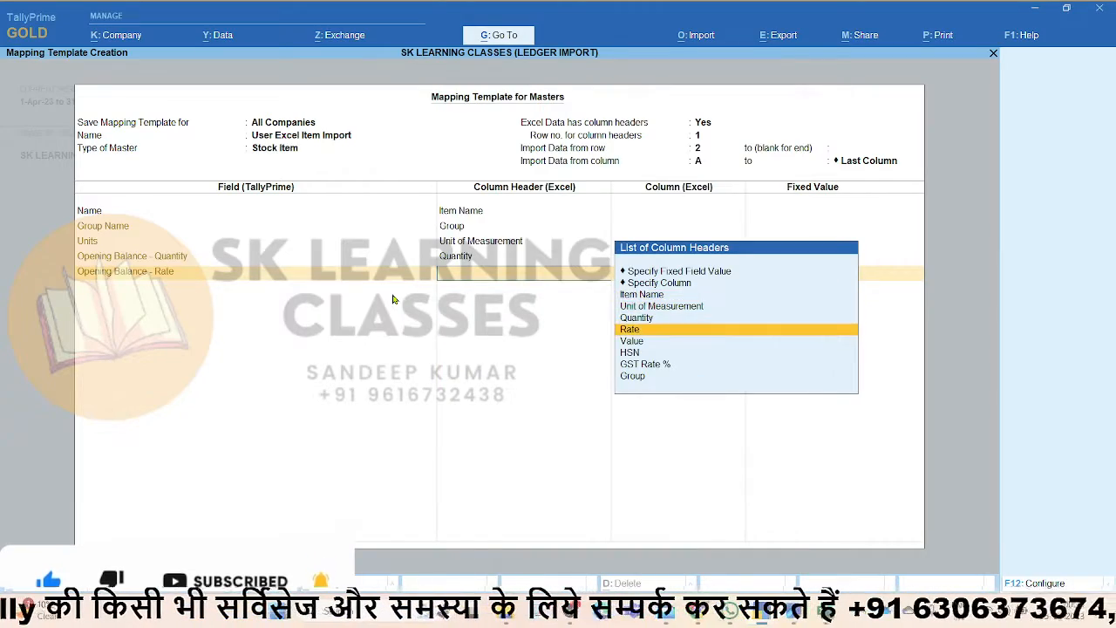
key("Return")
Step: Check the remaining workbook columns in Excel and add the Opening Balance - Rate Per field to the TallyPrime mapping template
key("alt+Tab")
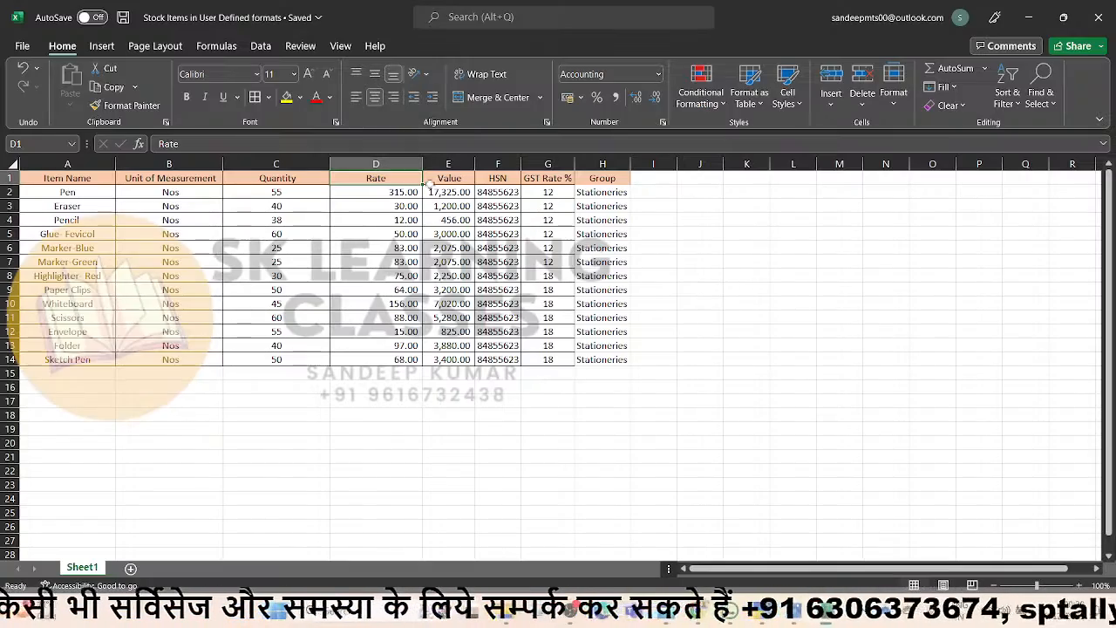
key("alt+Tab")
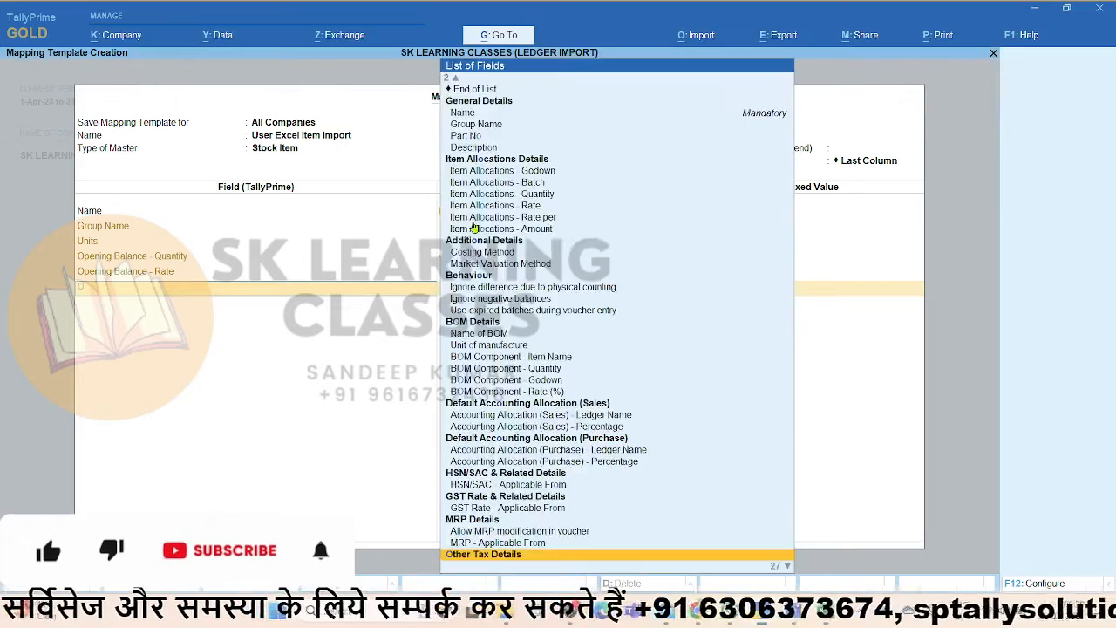
key("Down")
key("Down")
key("Down")
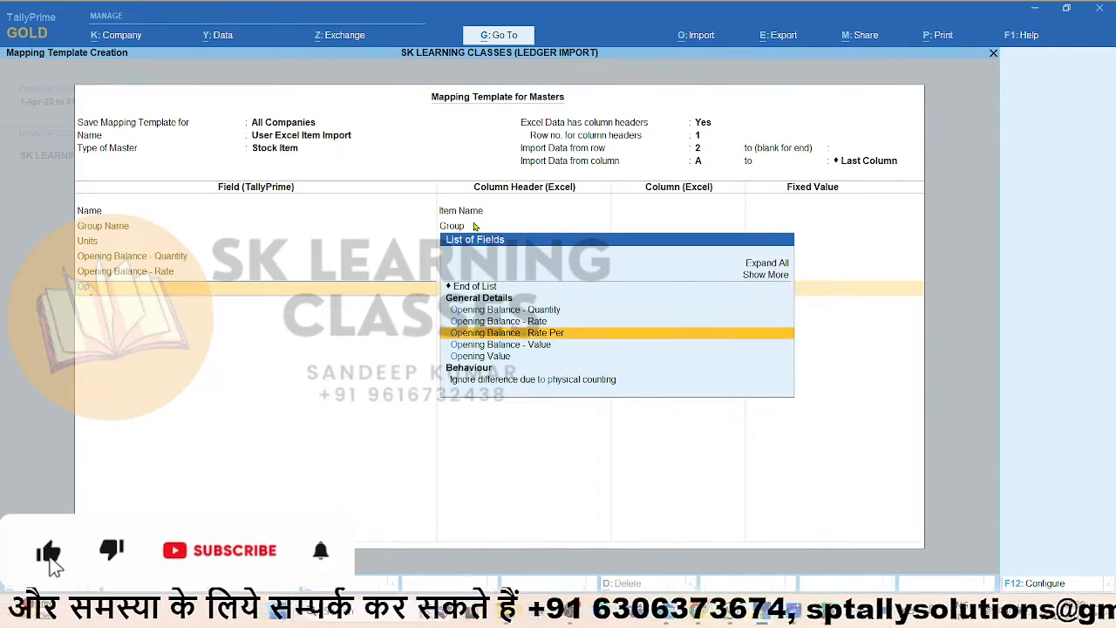
key("Return")
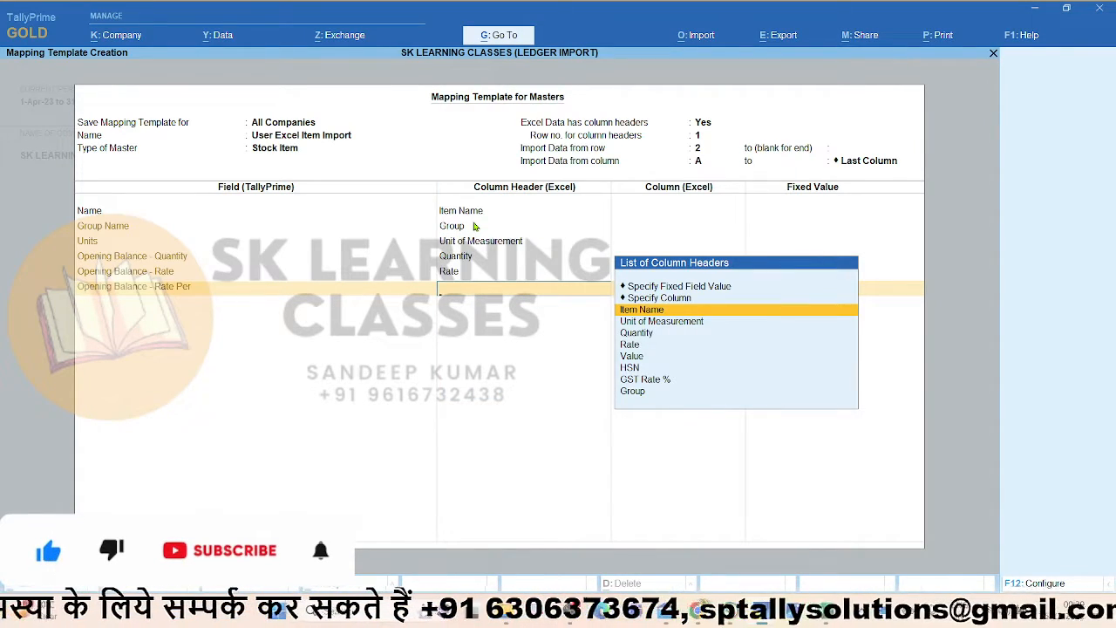
Step: Check the workbook's units in Excel and choose to specify a fixed field value for Opening Balance - Rate Per in TallyPrime
key("alt+Tab")
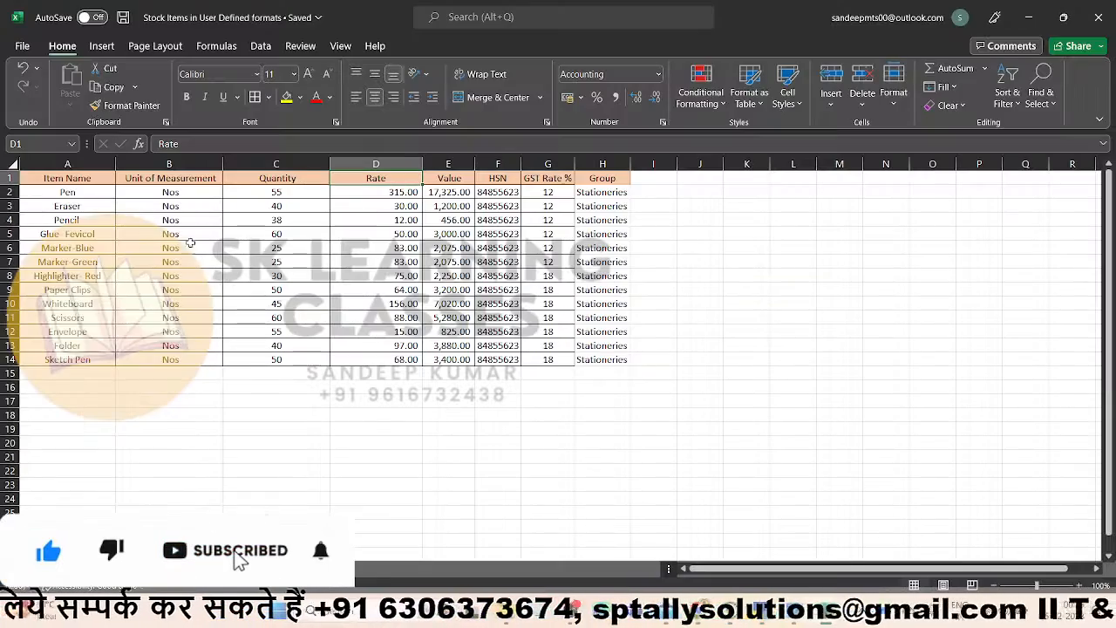
key("alt+Tab")
key("Up")
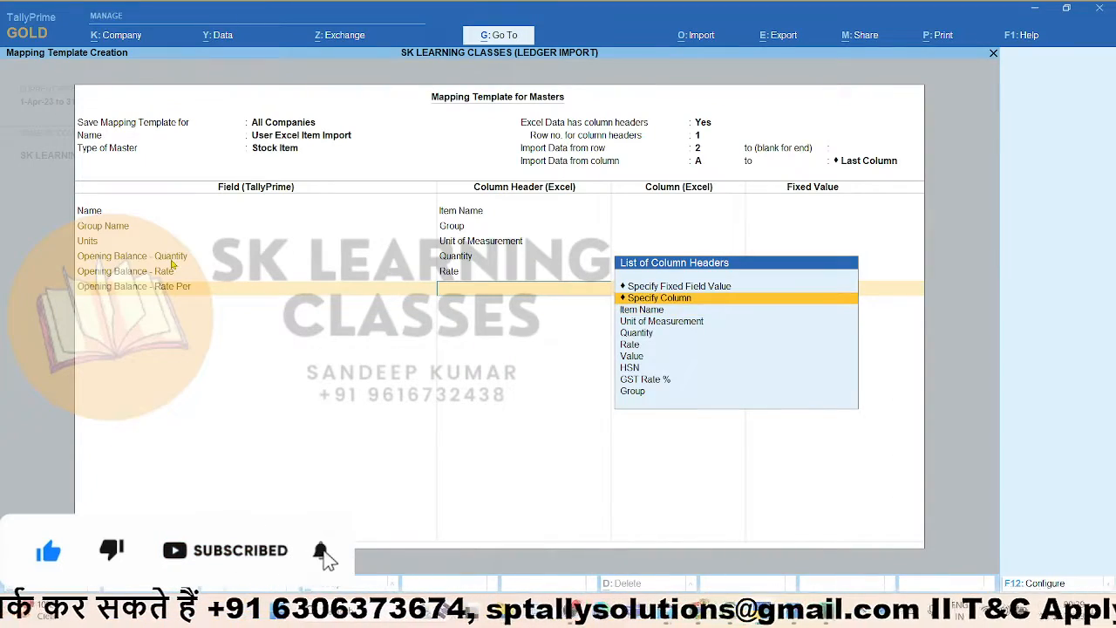
key("Up")
key("Return")
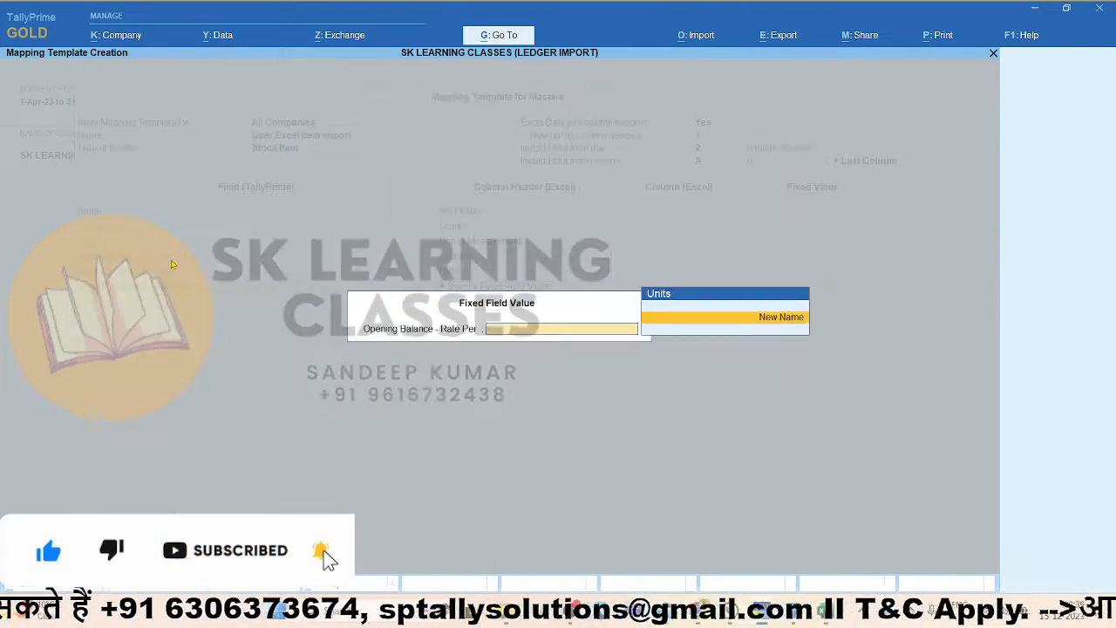